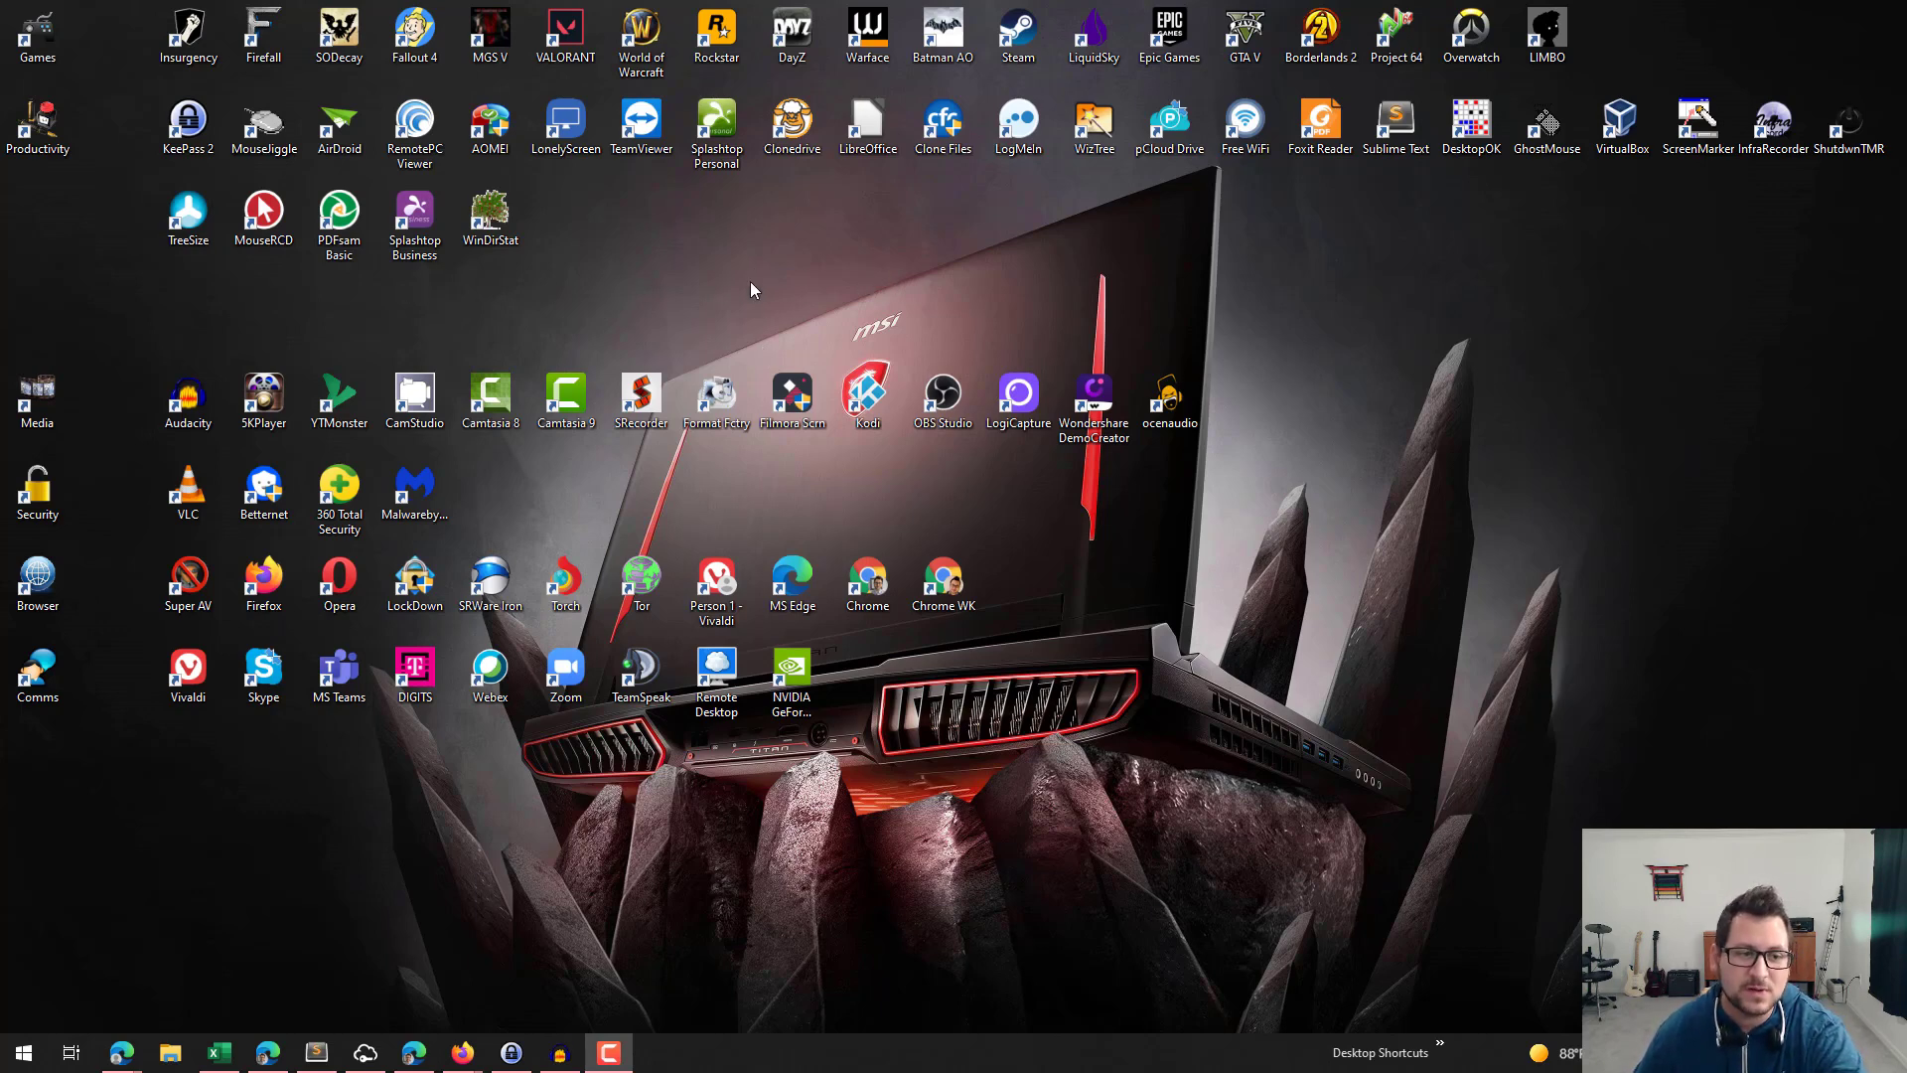
# Launch Zoom and start a maximized new meeting on computer audio with the microphone muted, then bring up the screen-share picker.
pyautogui.doubleClick(563, 676)
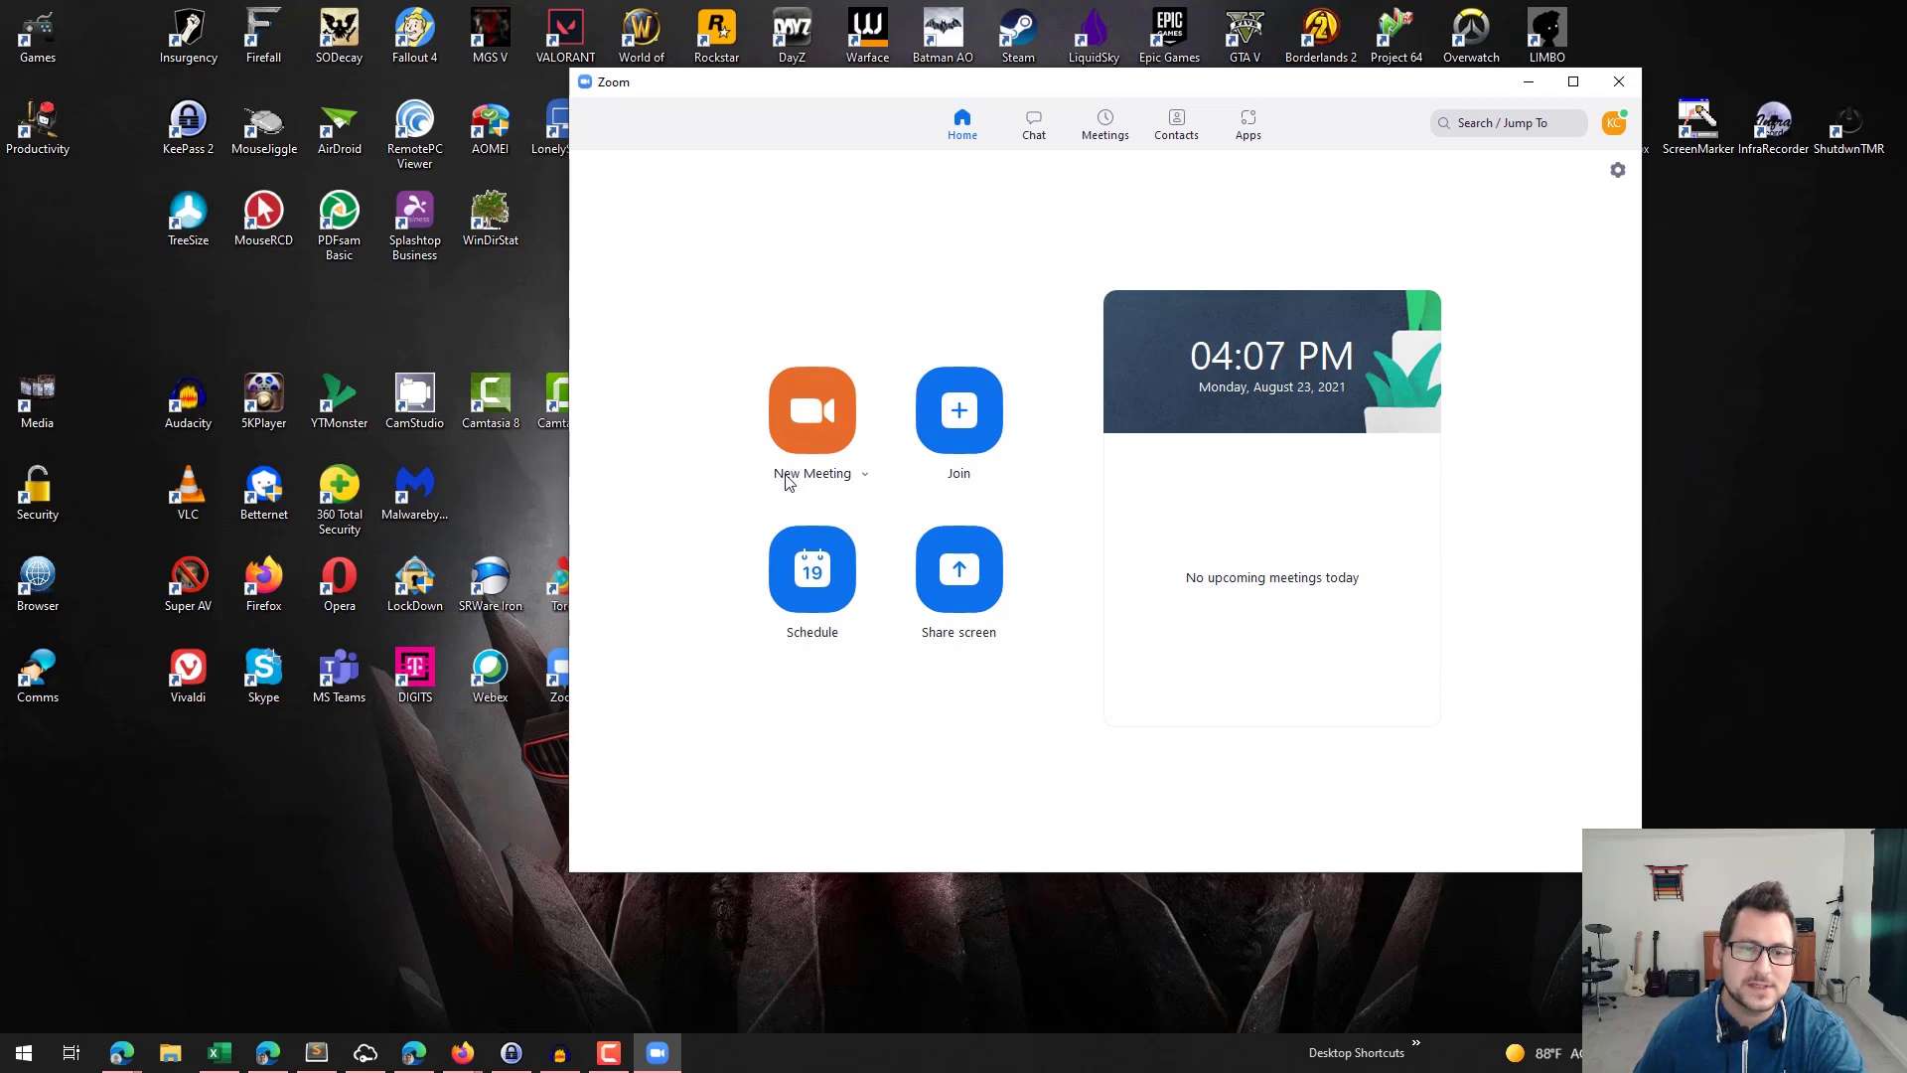
pyautogui.click(806, 451)
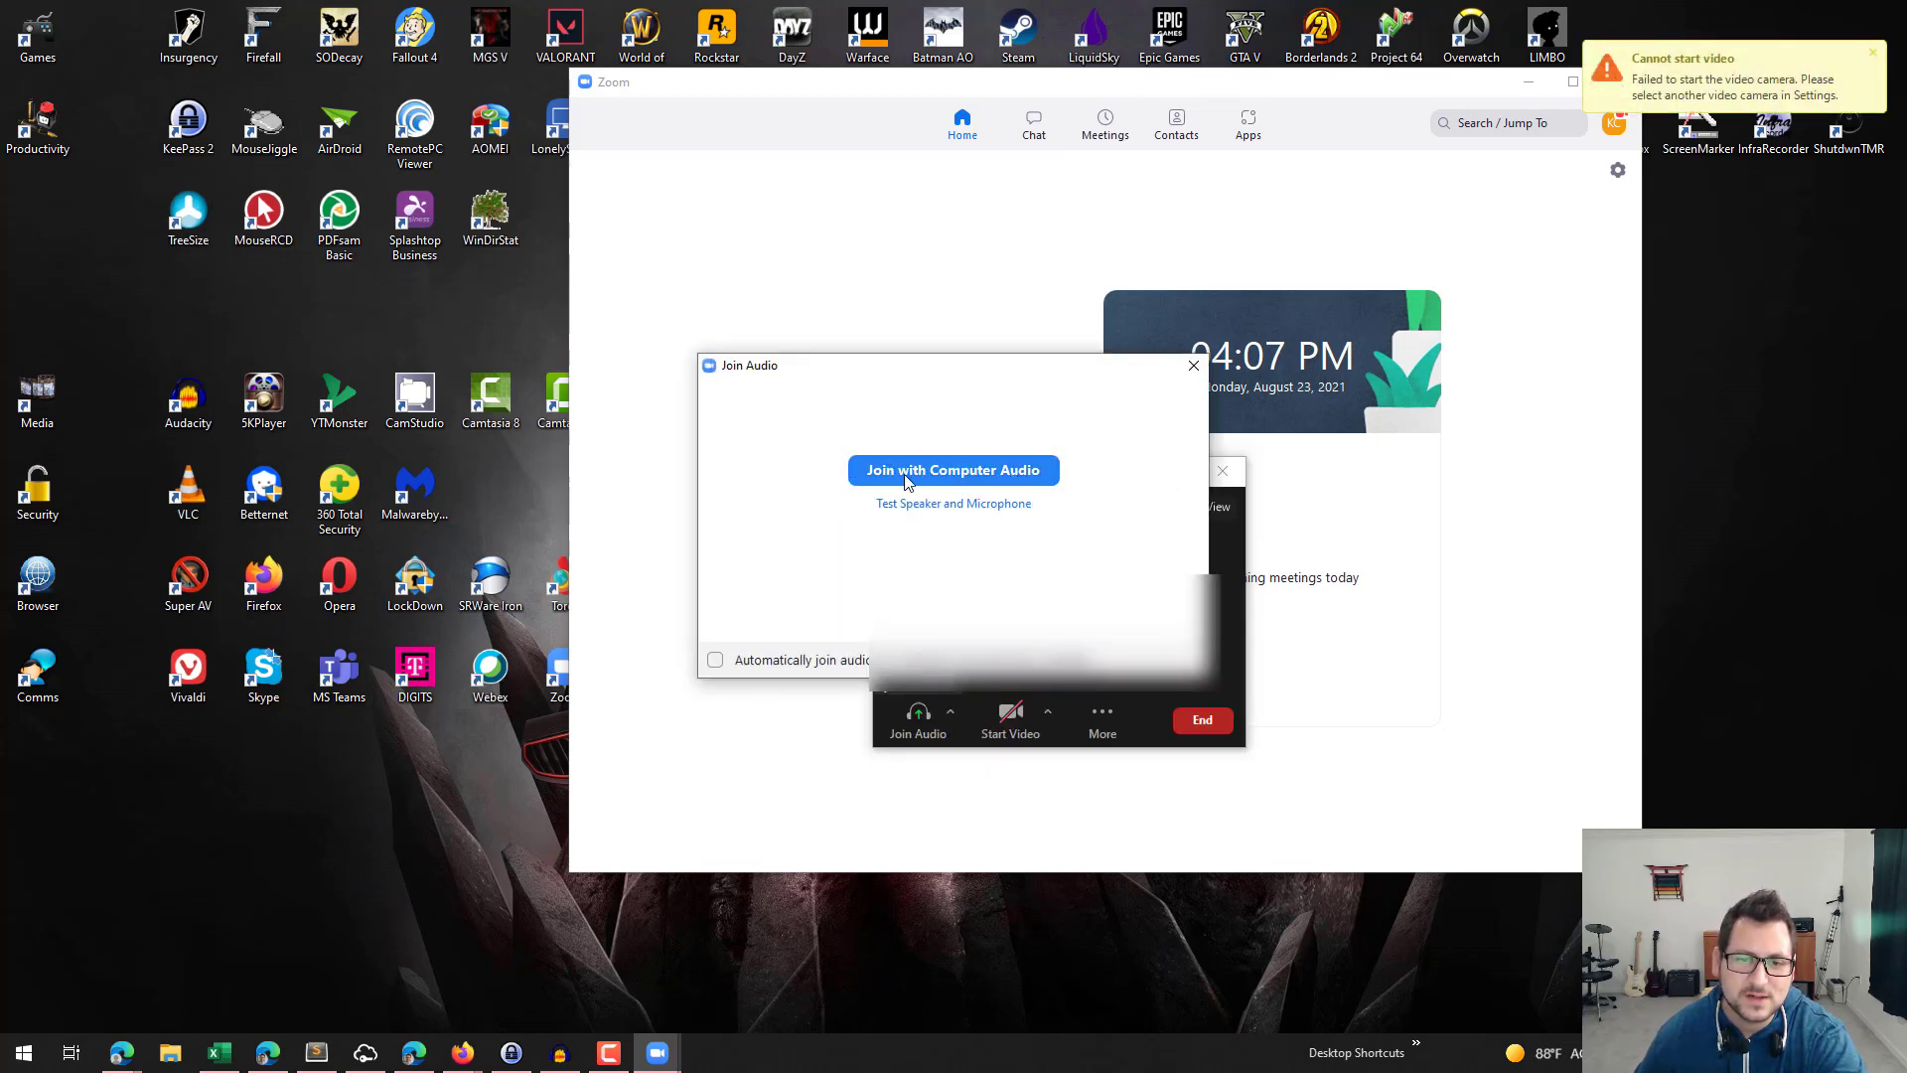
pyautogui.click(971, 484)
pyautogui.click(1176, 471)
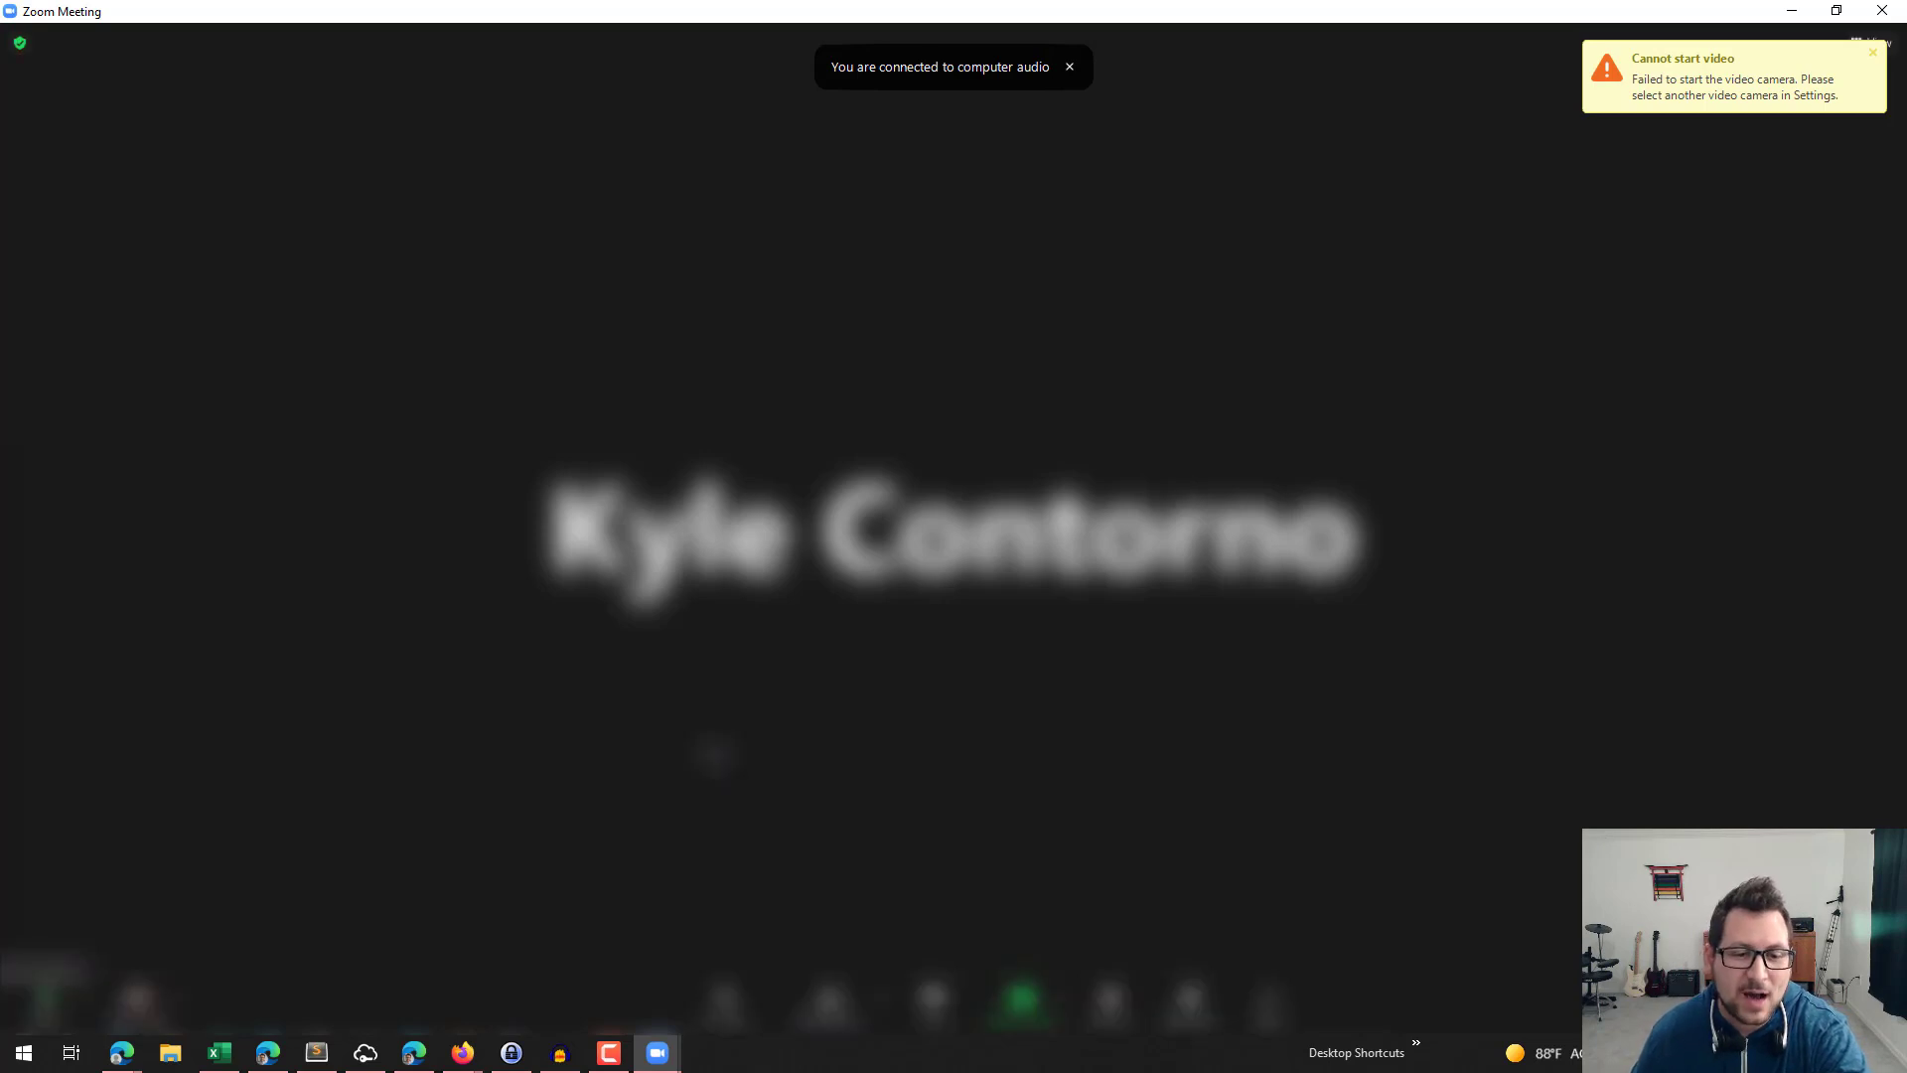
pyautogui.click(45, 998)
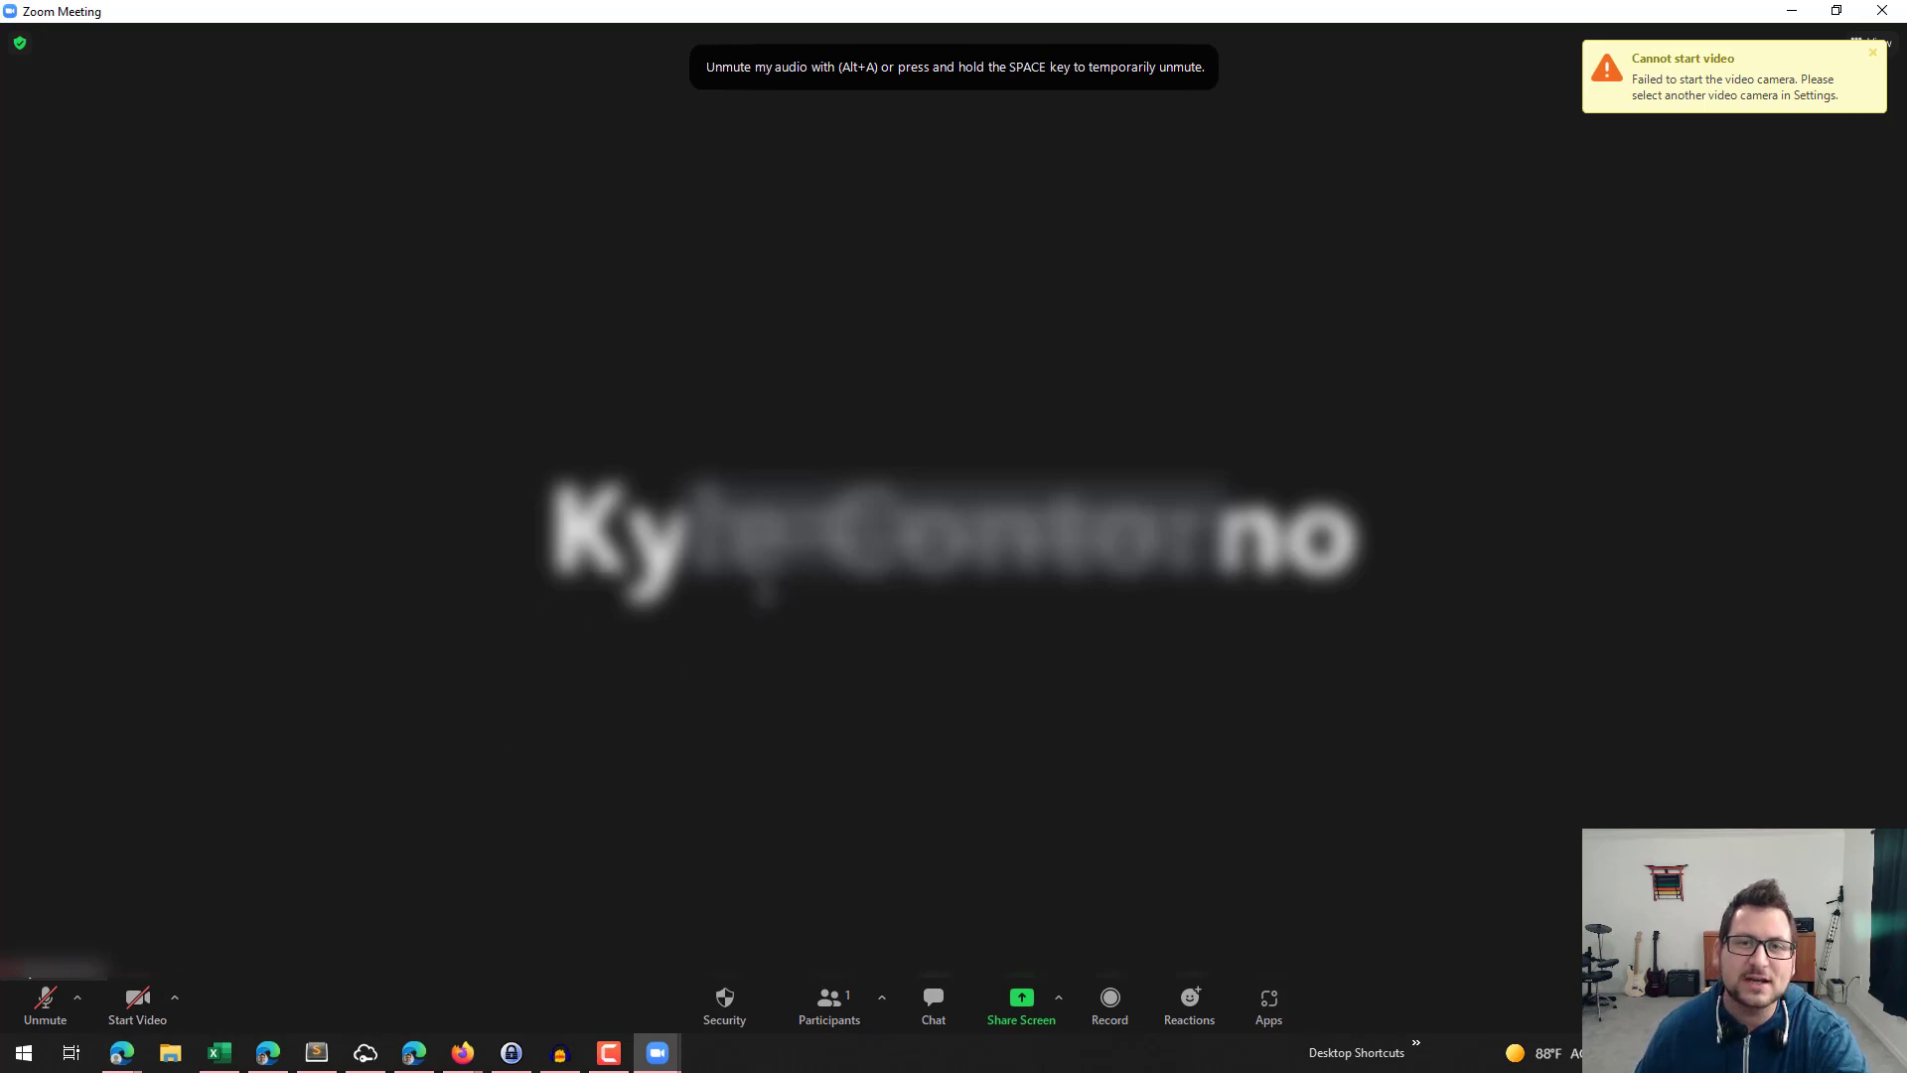
pyautogui.click(1027, 1021)
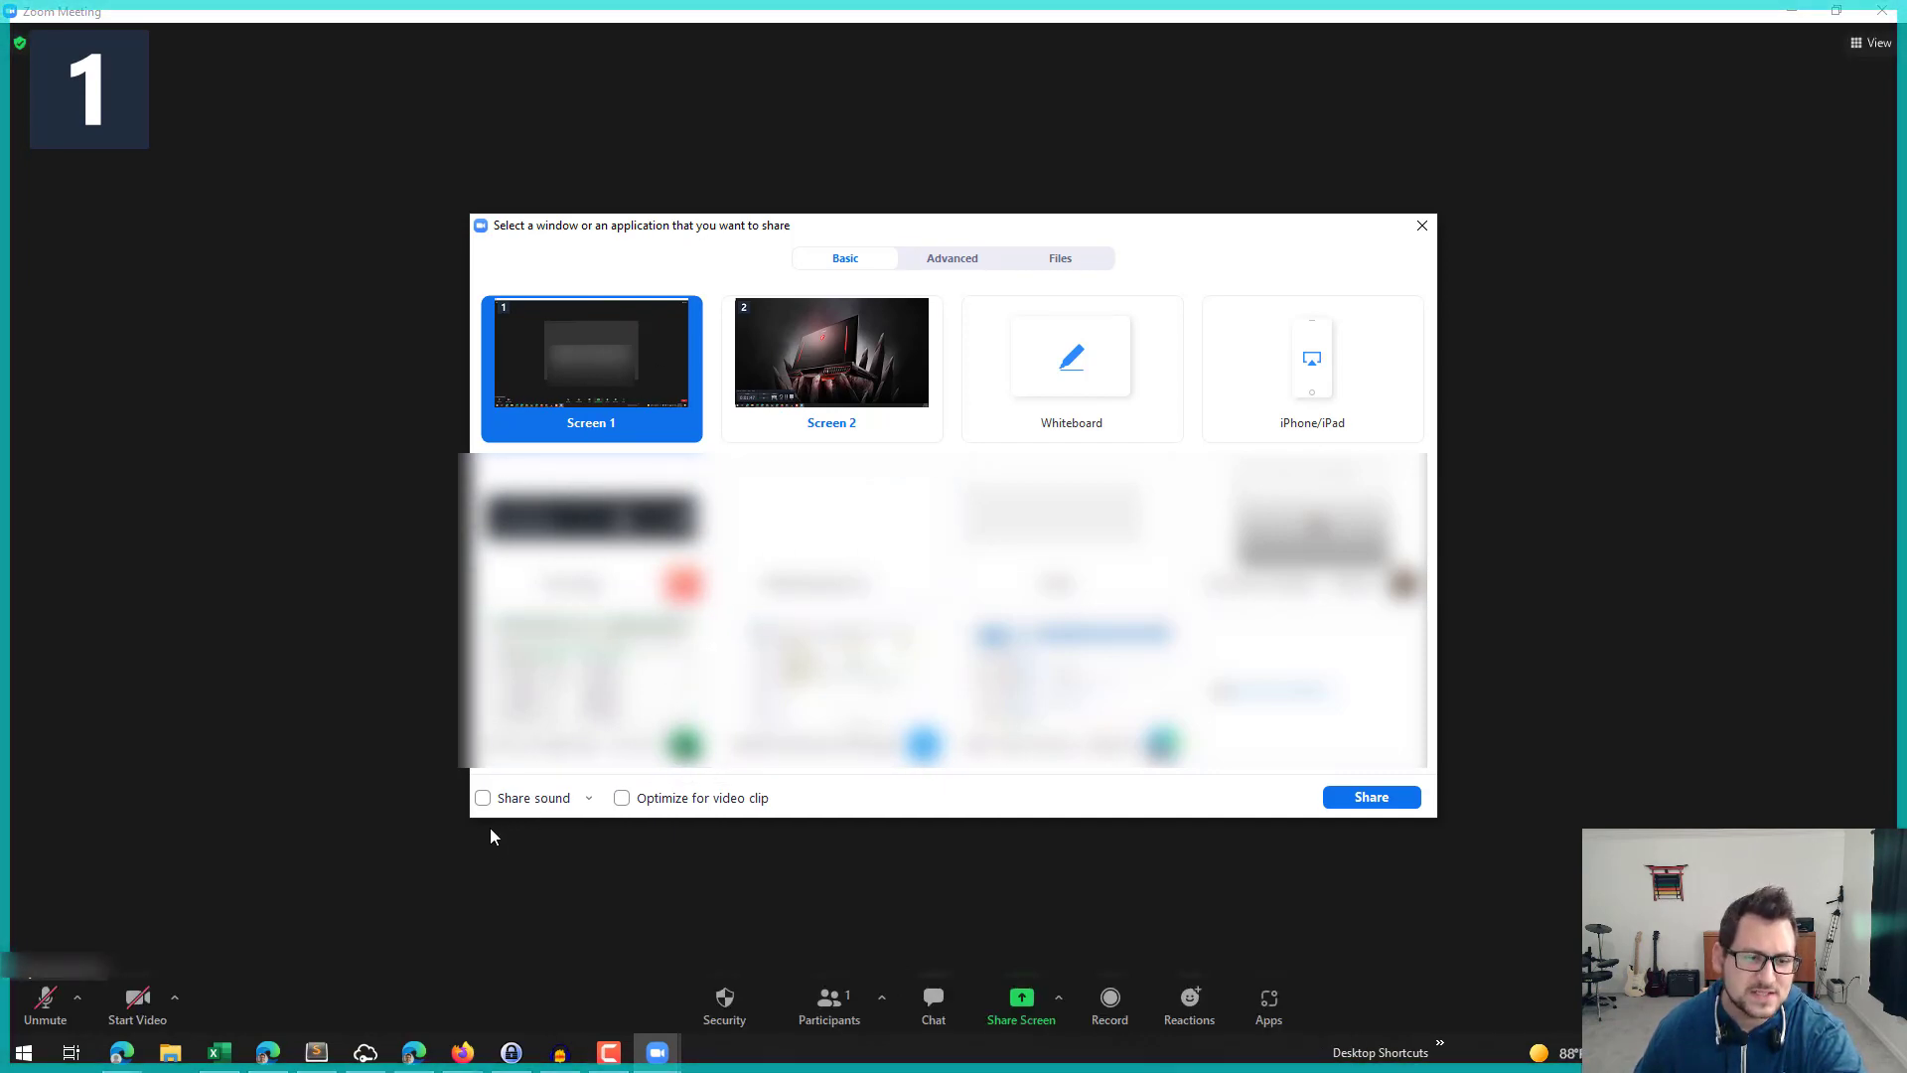
# Share Screen 1 with Share sound ticked, and minimize the Zoom home window.
pyautogui.click(484, 799)
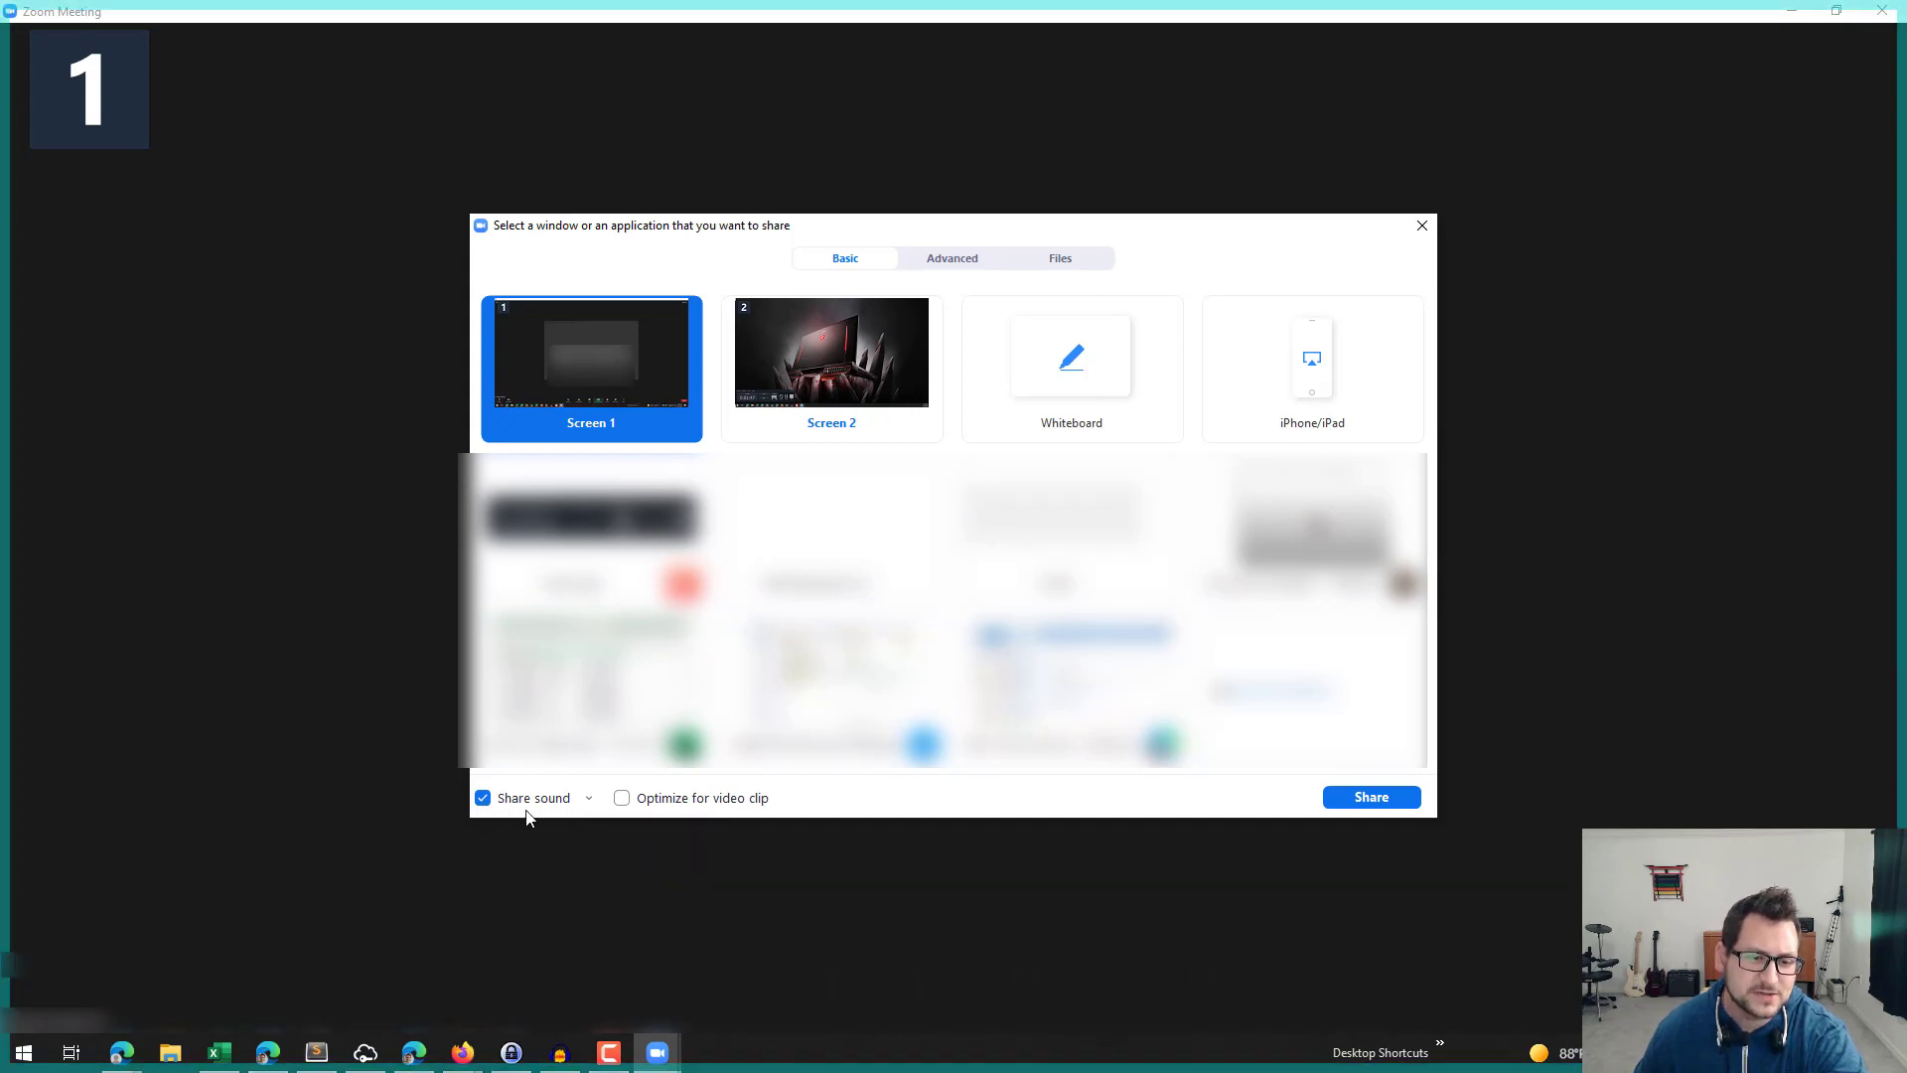
pyautogui.click(1372, 798)
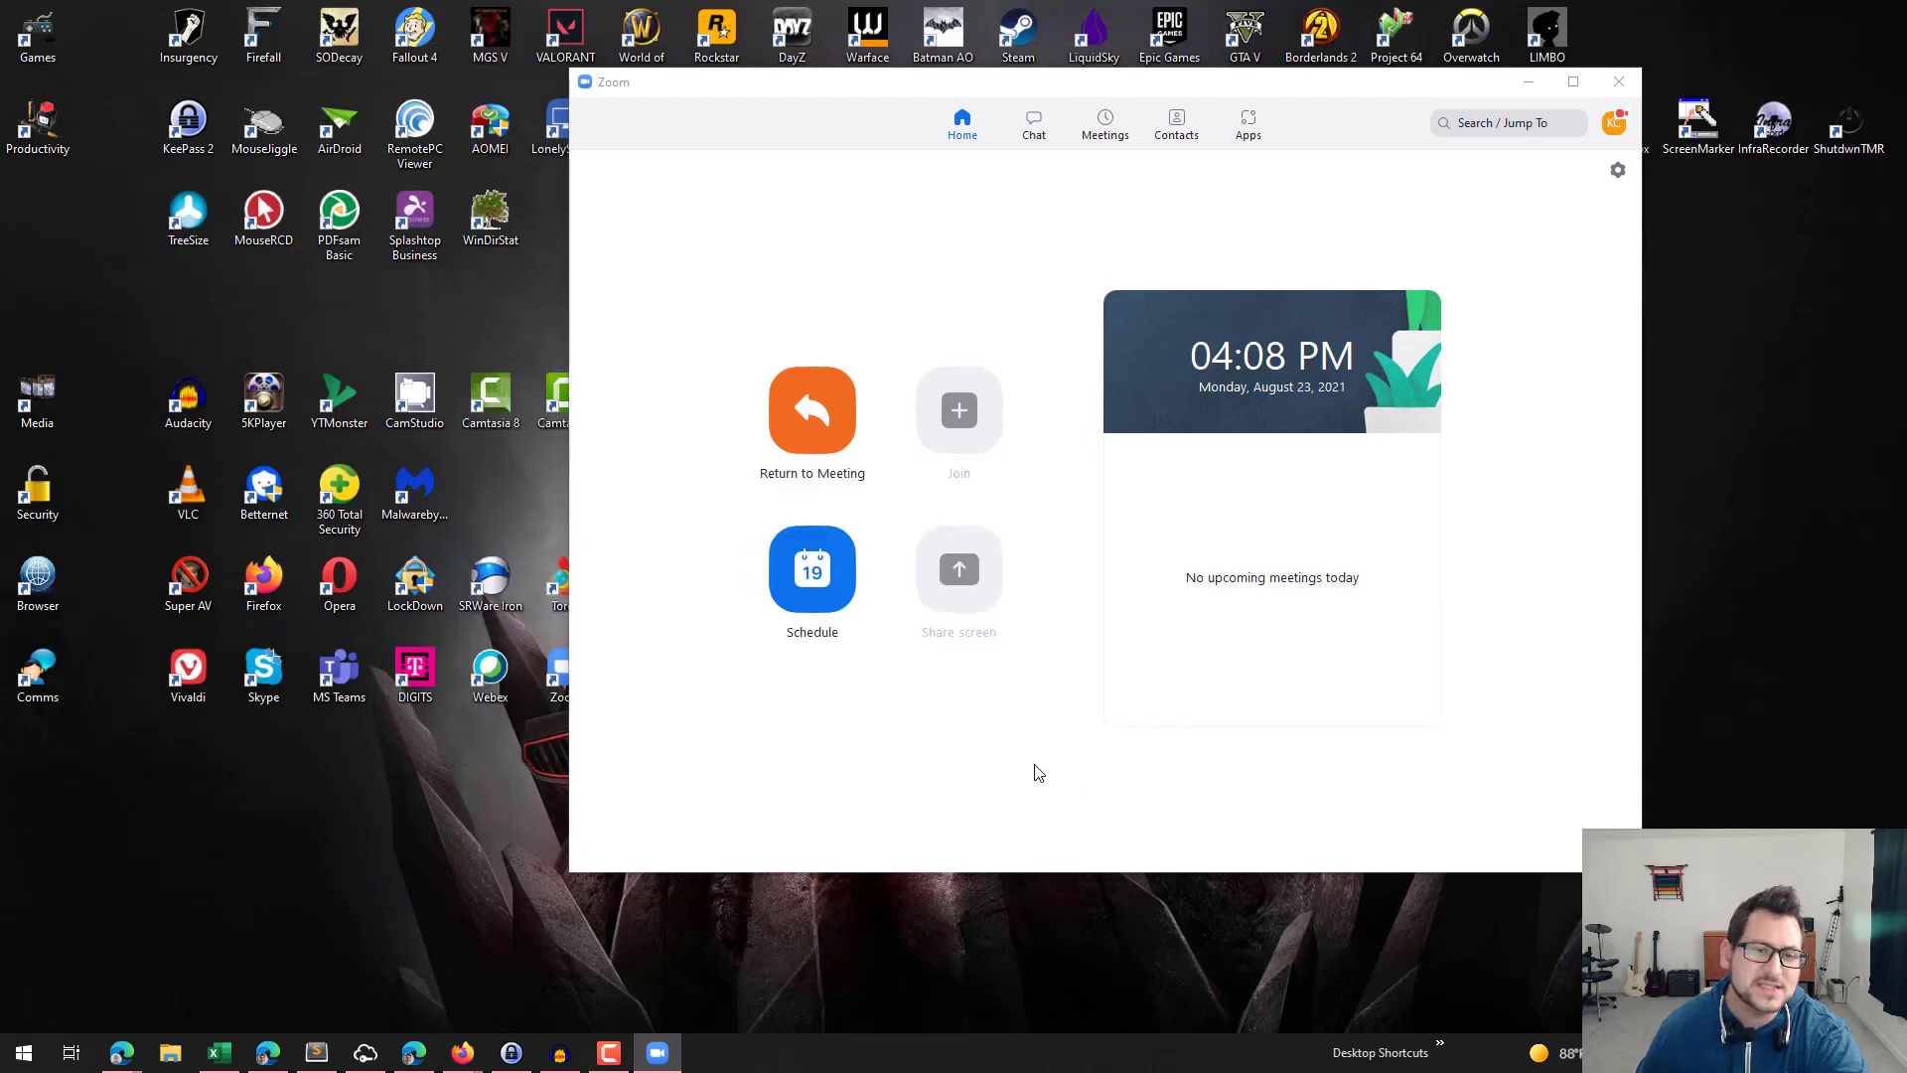
pyautogui.click(1535, 81)
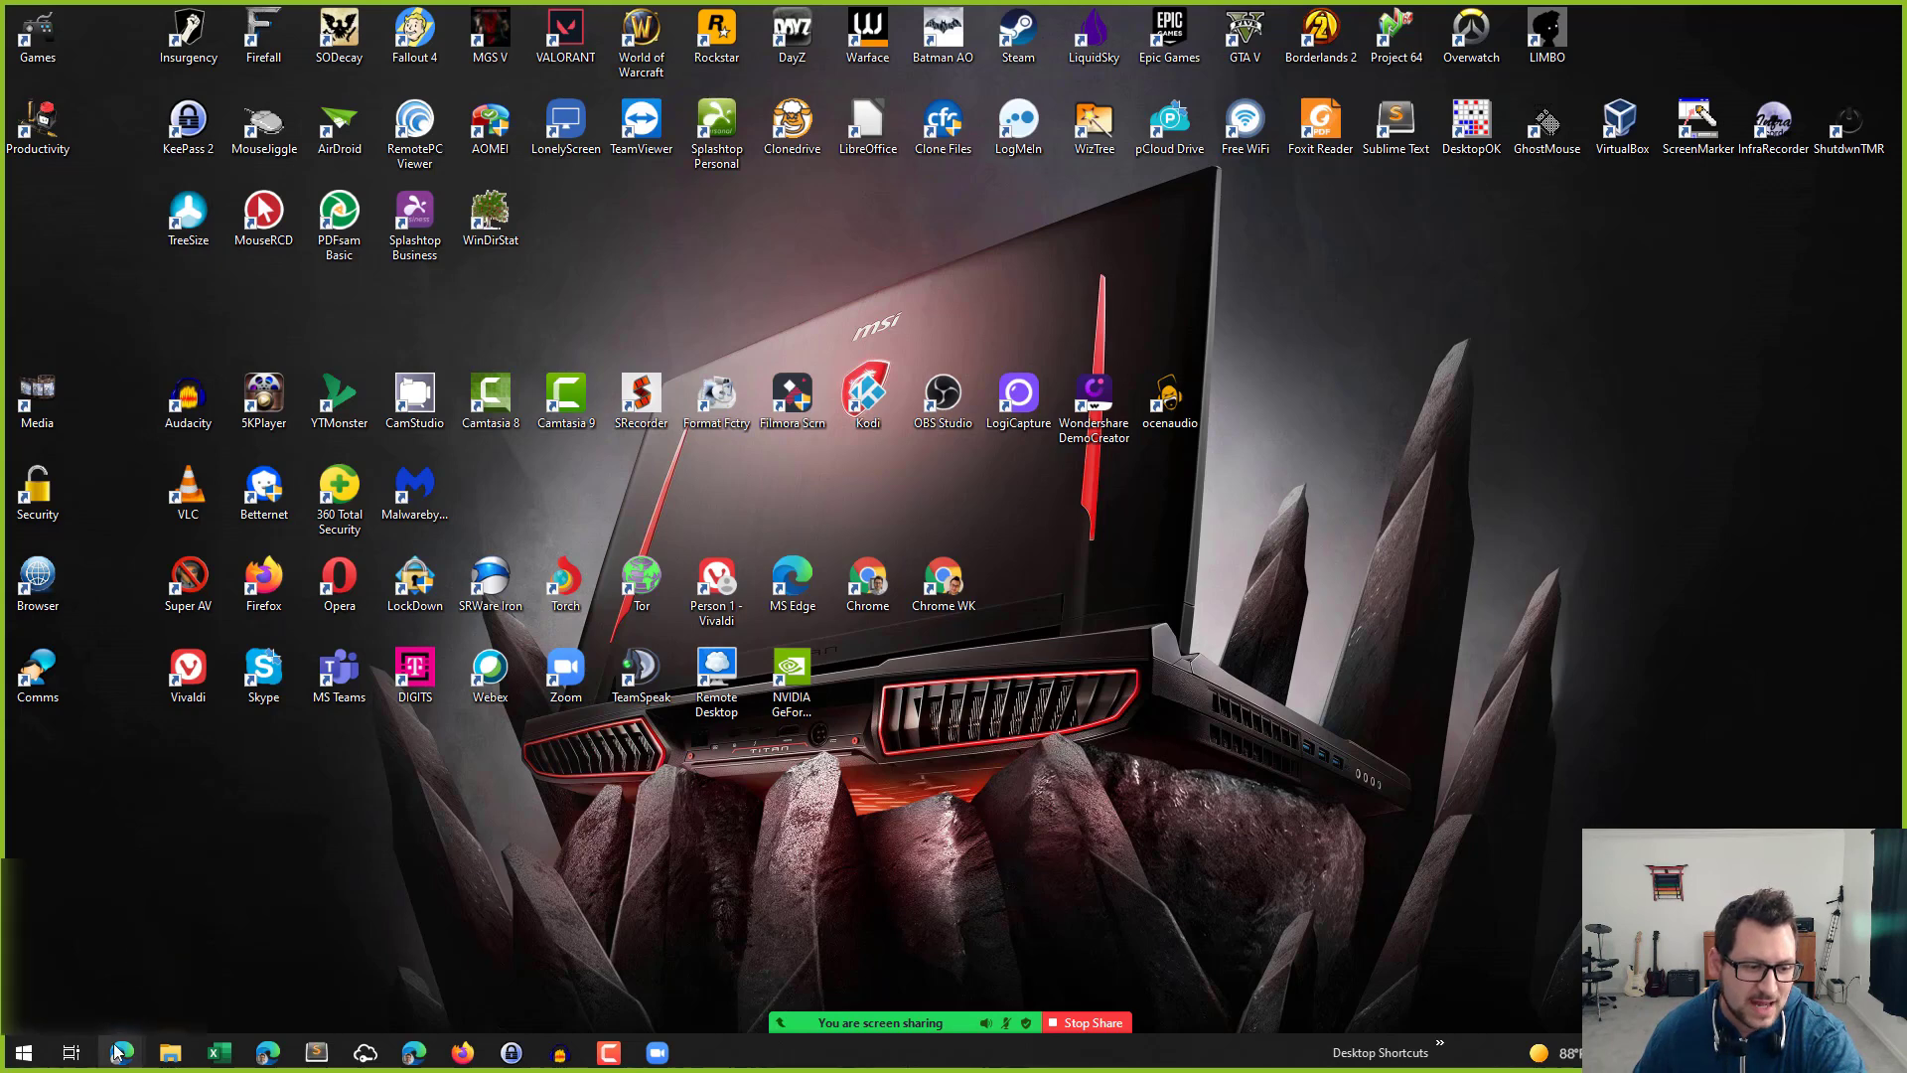
# Bring the Edge window showing the HaxorTech Unlimited Trials YouTube video to the front.
pyautogui.moveTo(121, 1050)
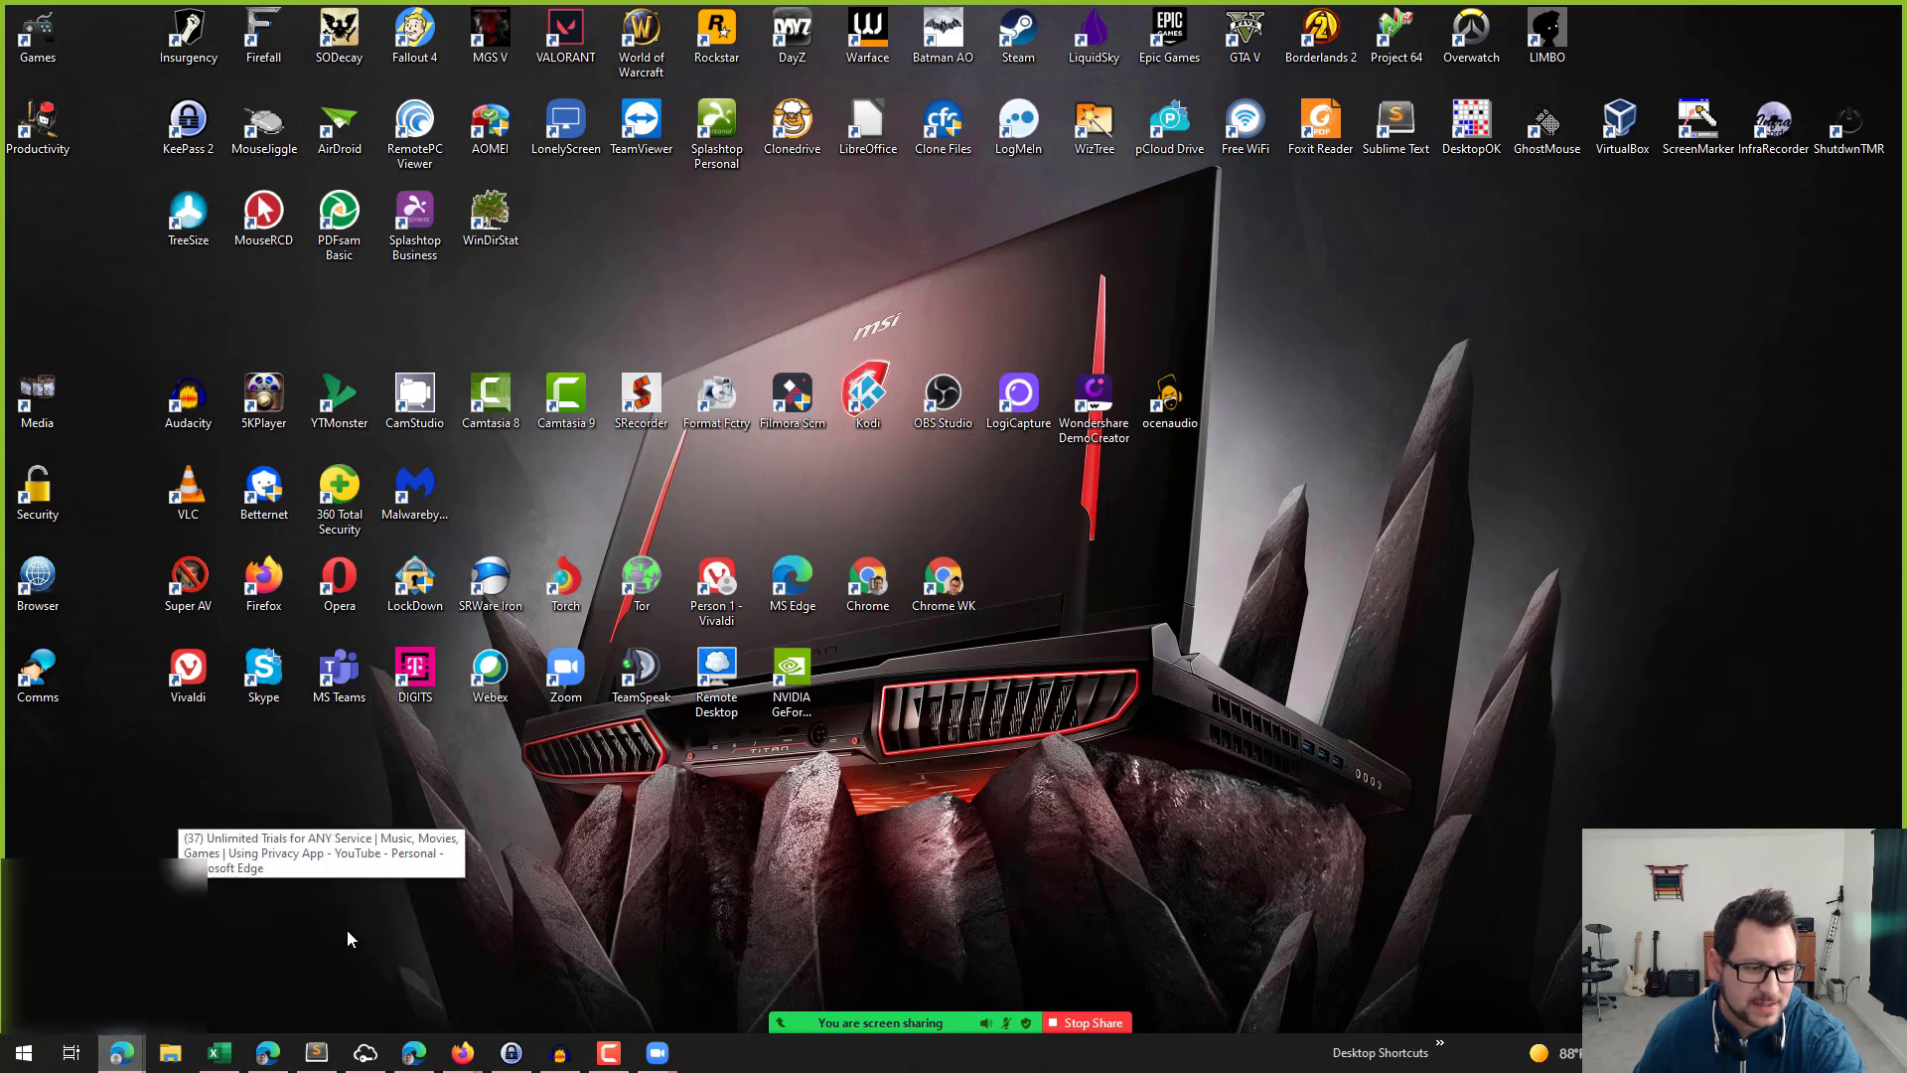
pyautogui.click(320, 969)
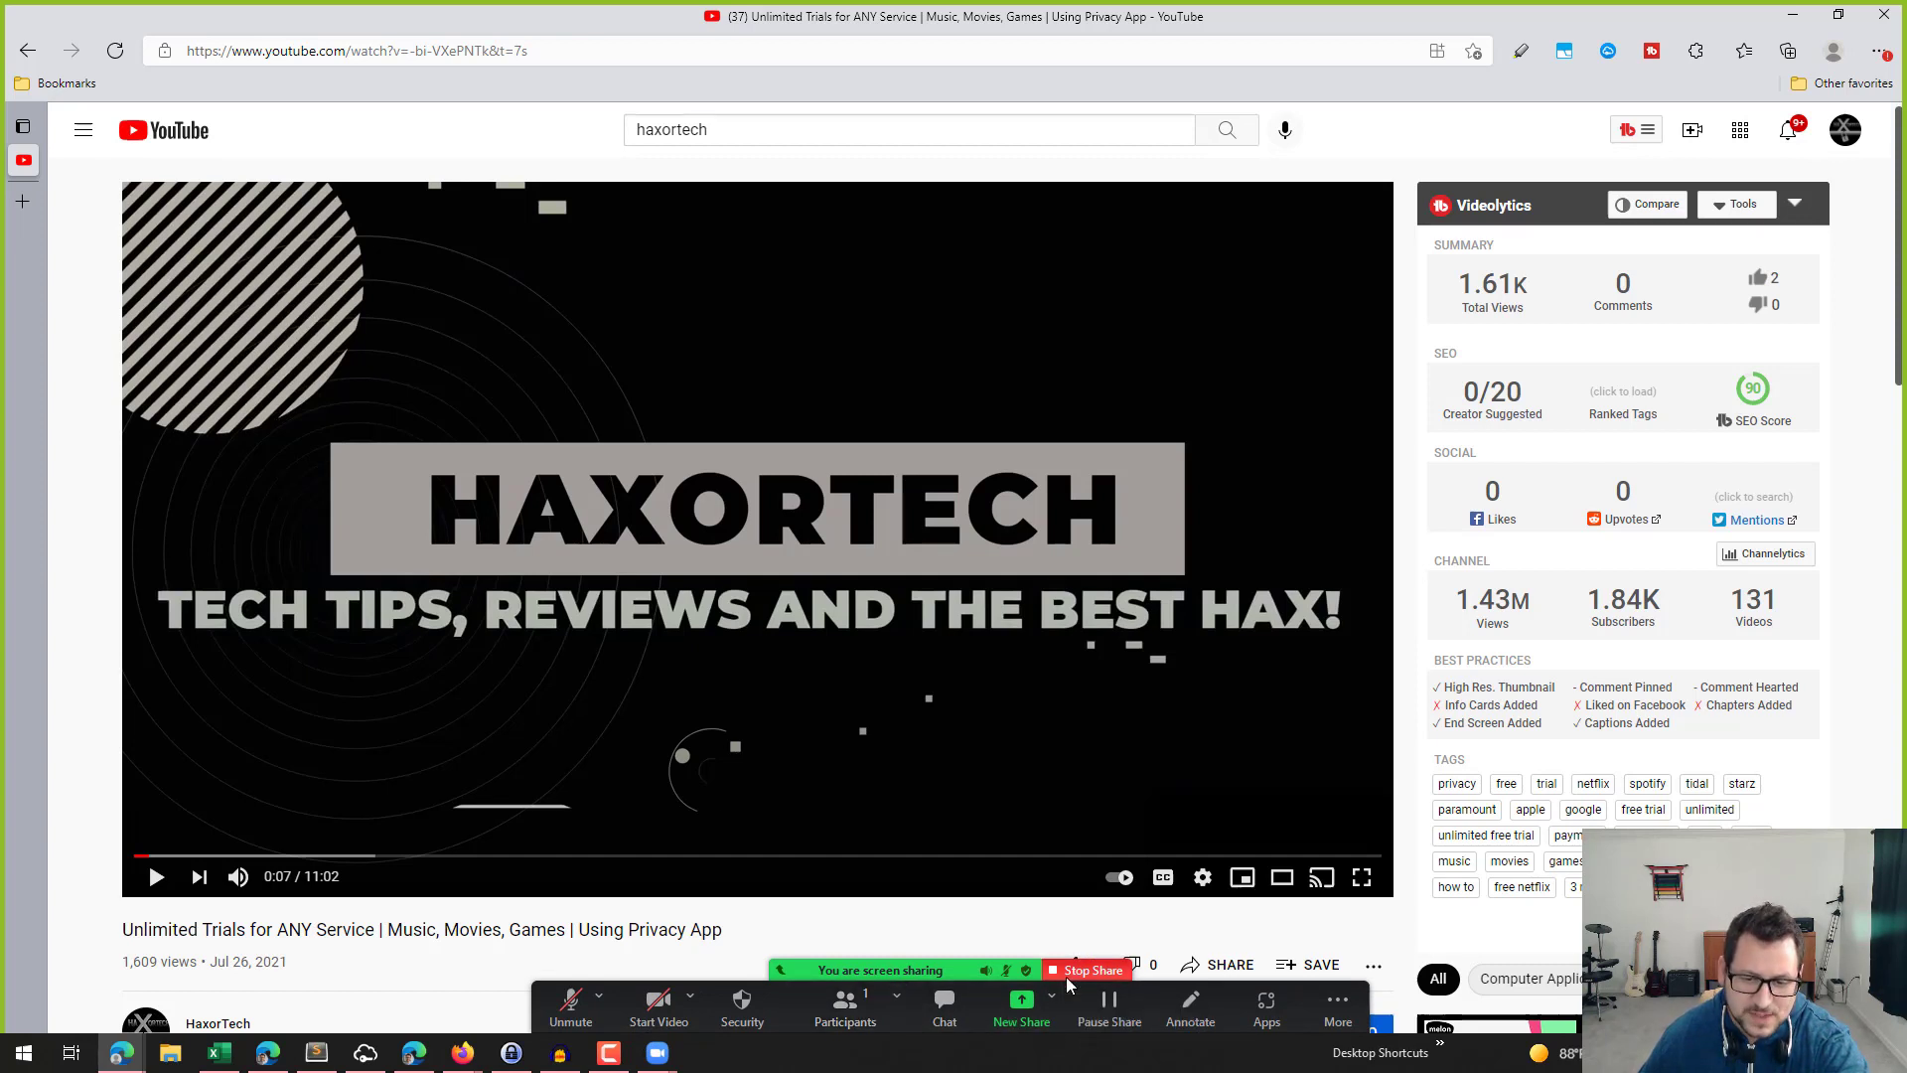
# Start recording the Zoom meeting from the More menu, continuing without microphone audio.
pyautogui.click(1336, 1011)
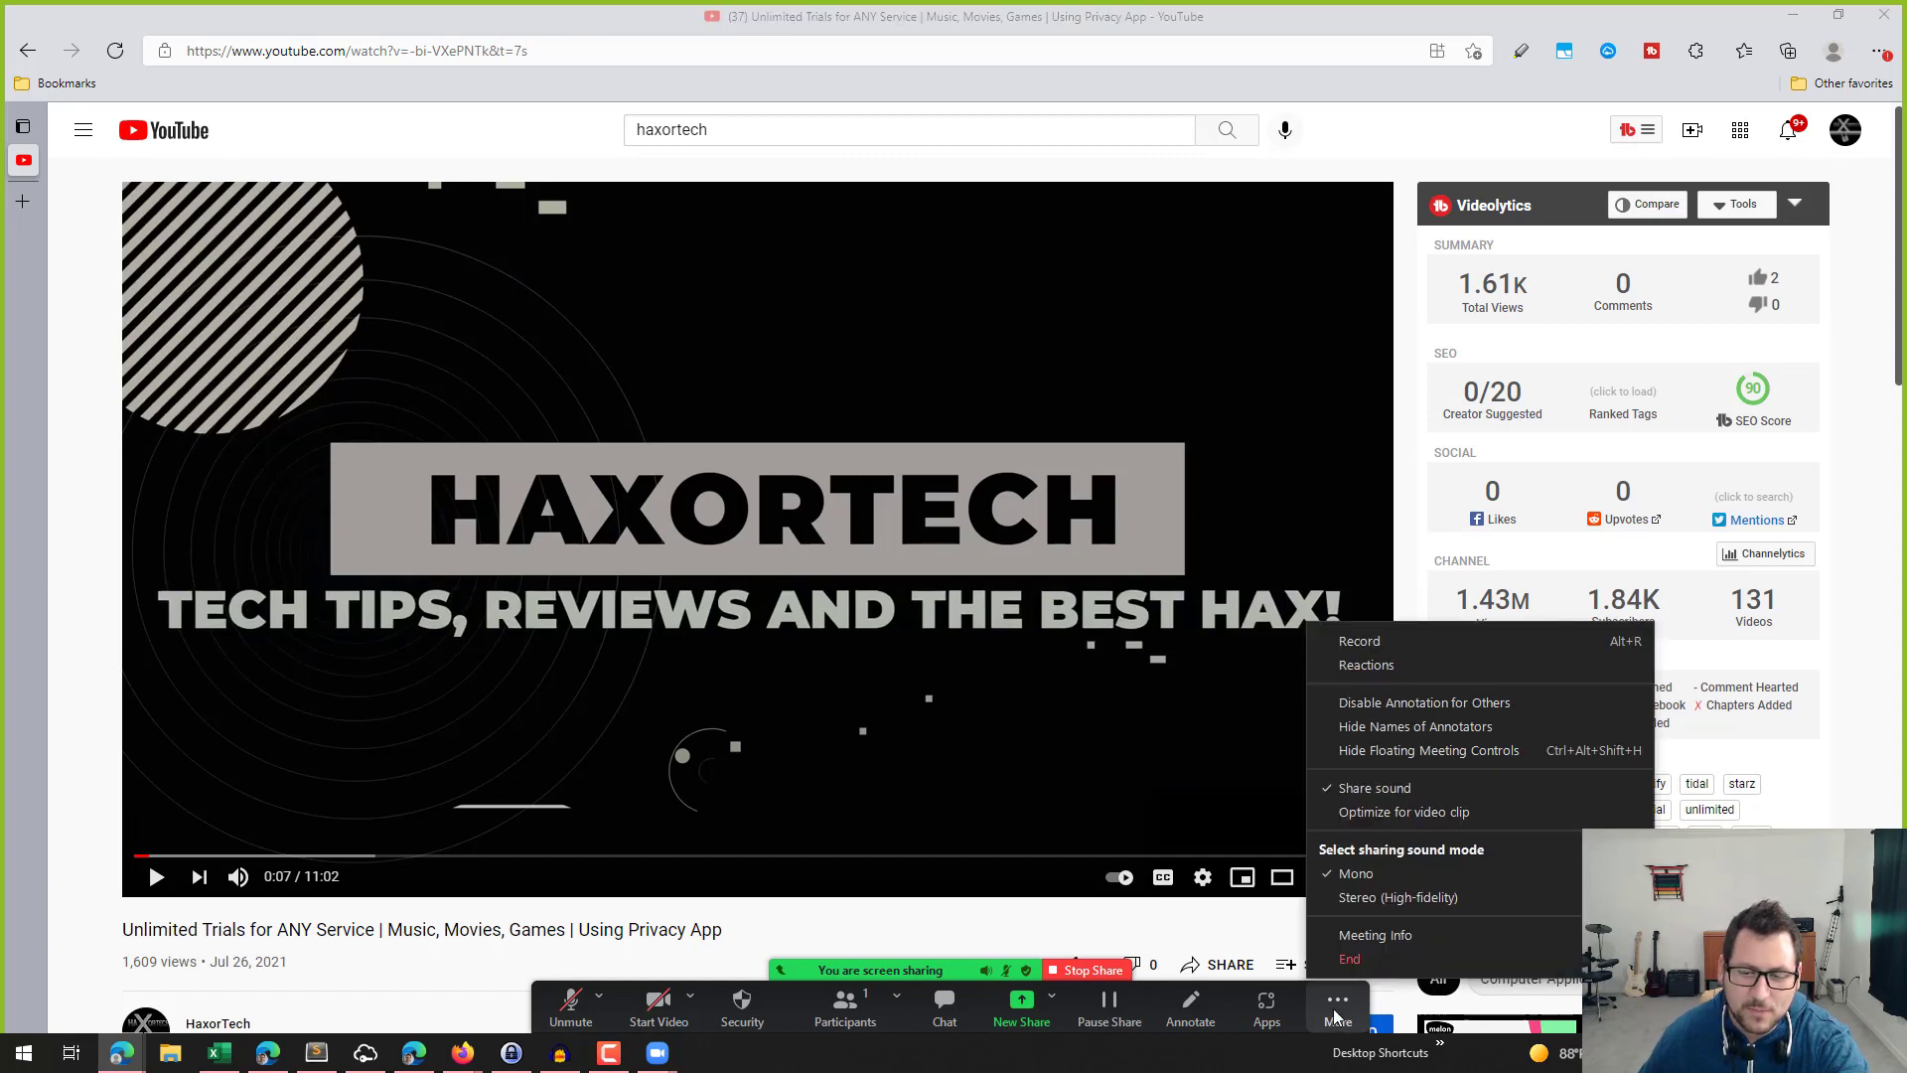
pyautogui.click(1412, 635)
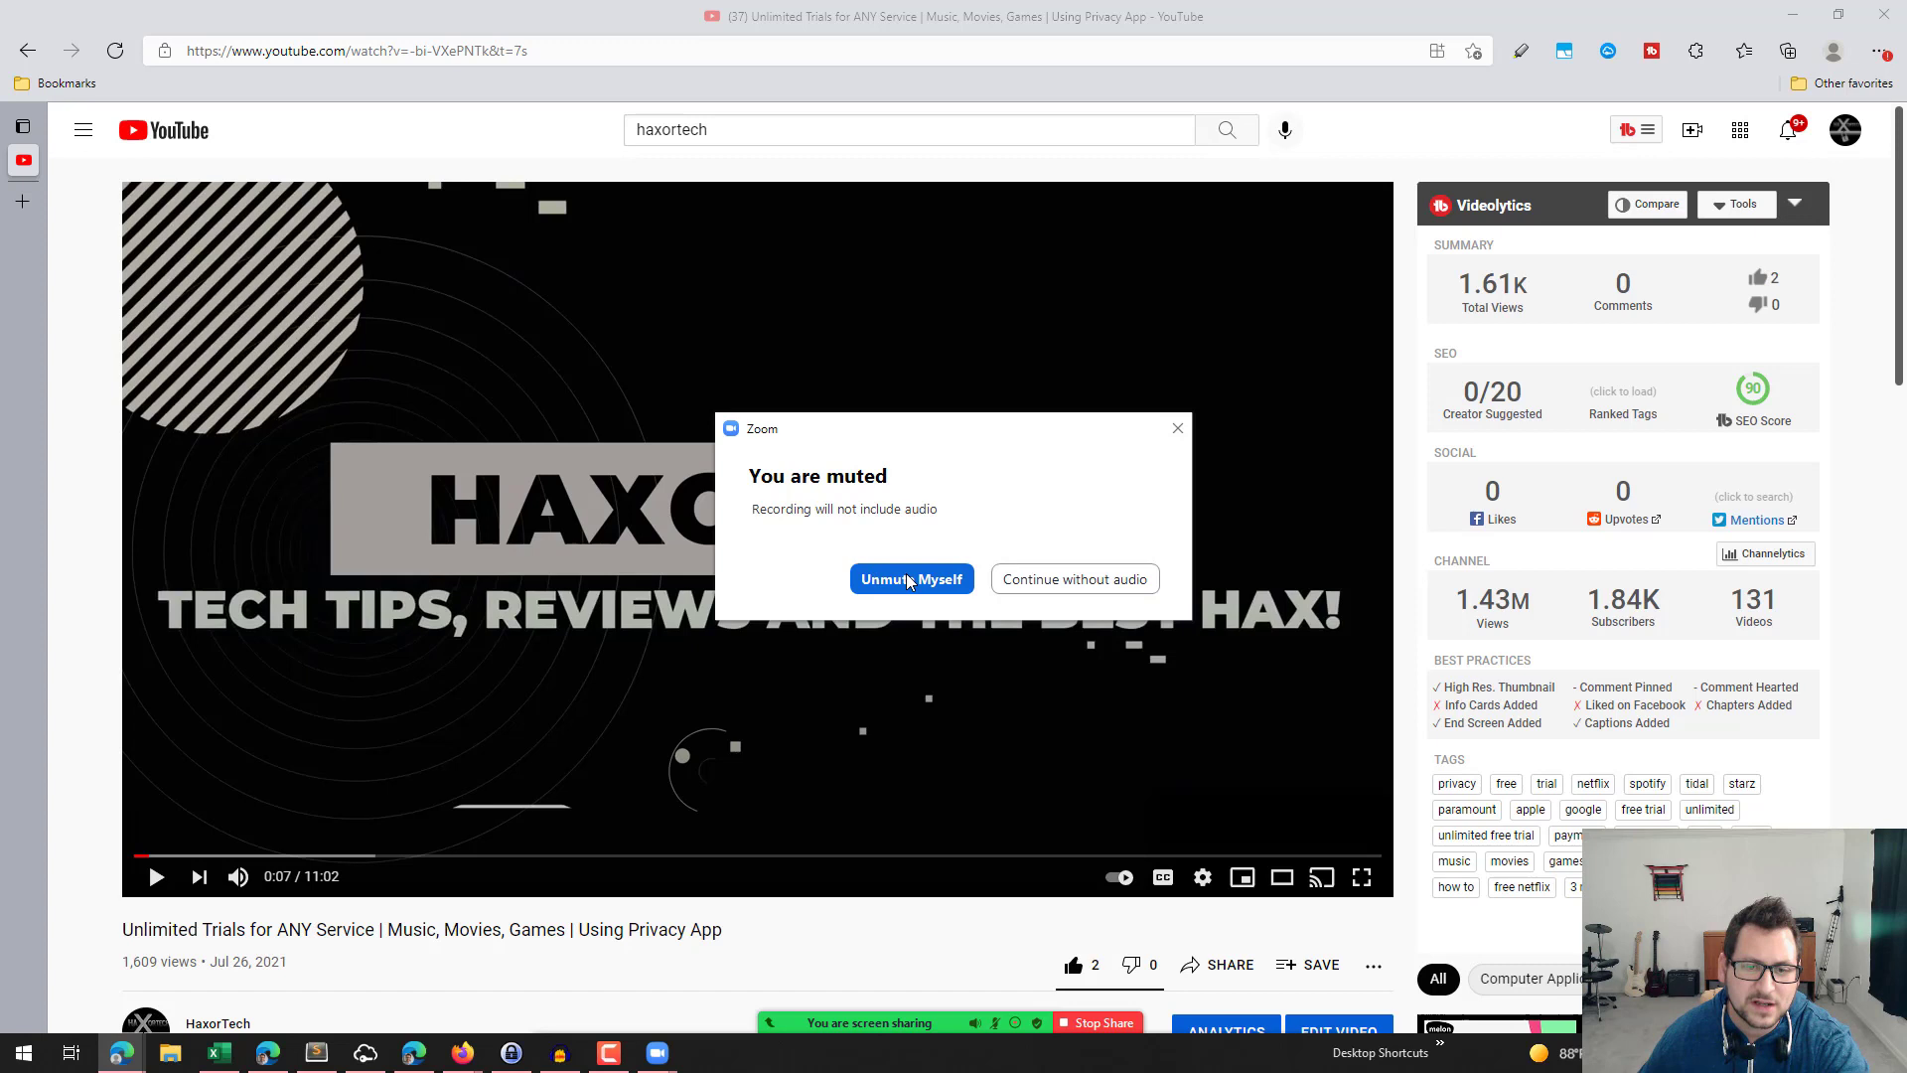
pyautogui.click(1083, 583)
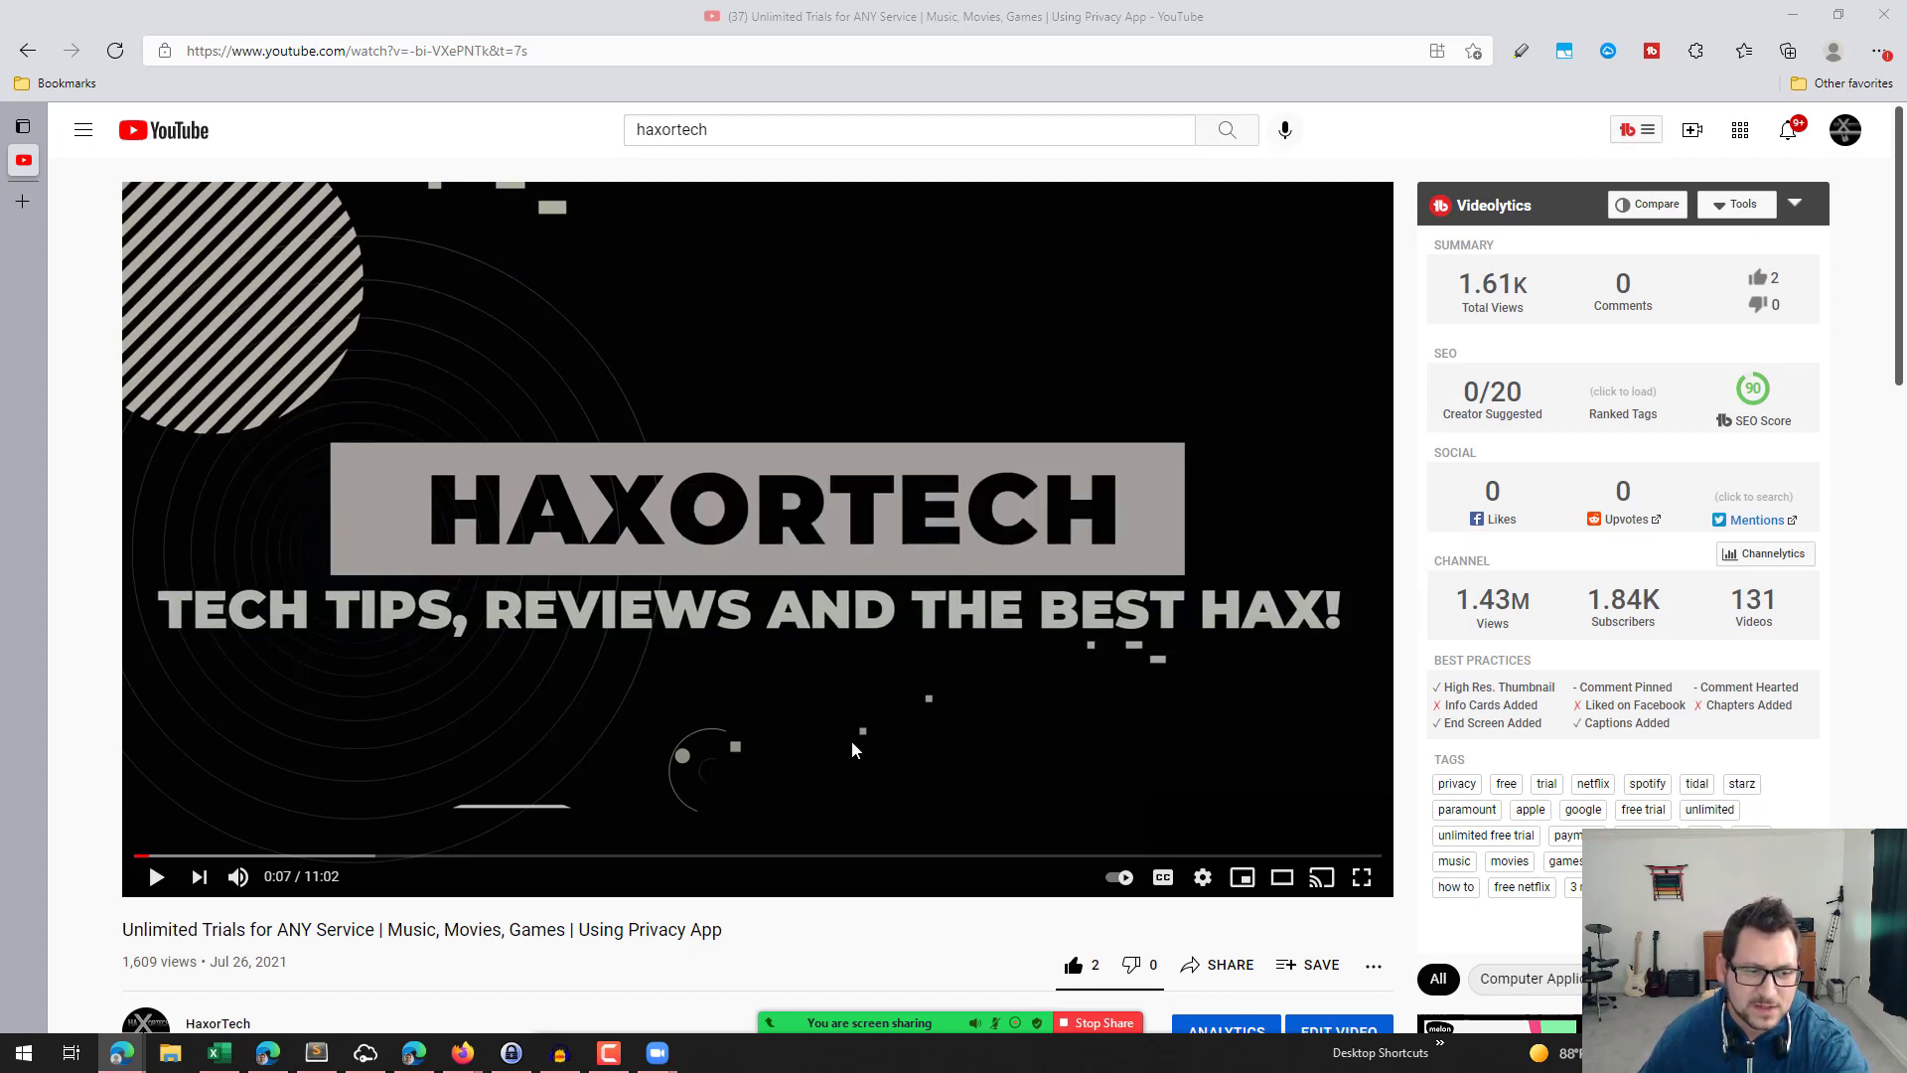
# Play the YouTube video from 0:07 and pause it at 0:16.
pyautogui.moveTo(657, 1055)
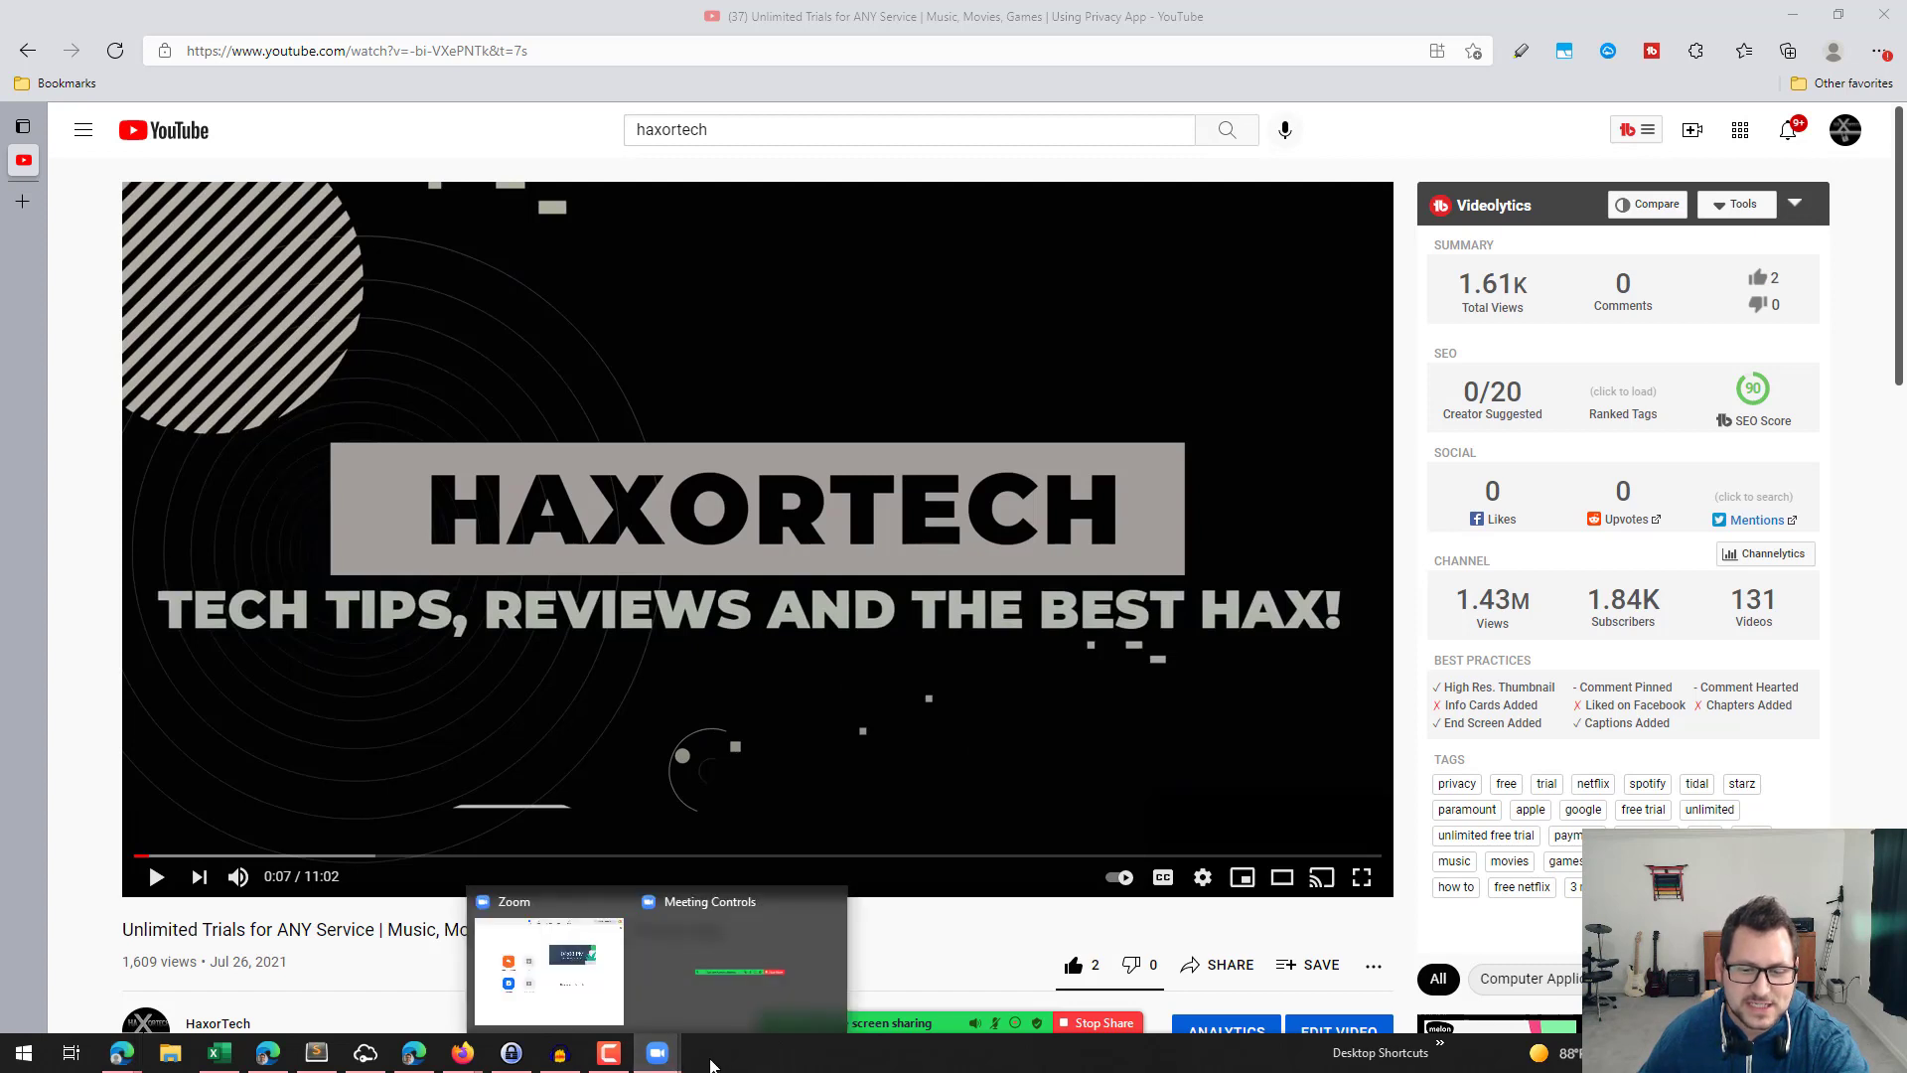
pyautogui.moveTo(1014, 965)
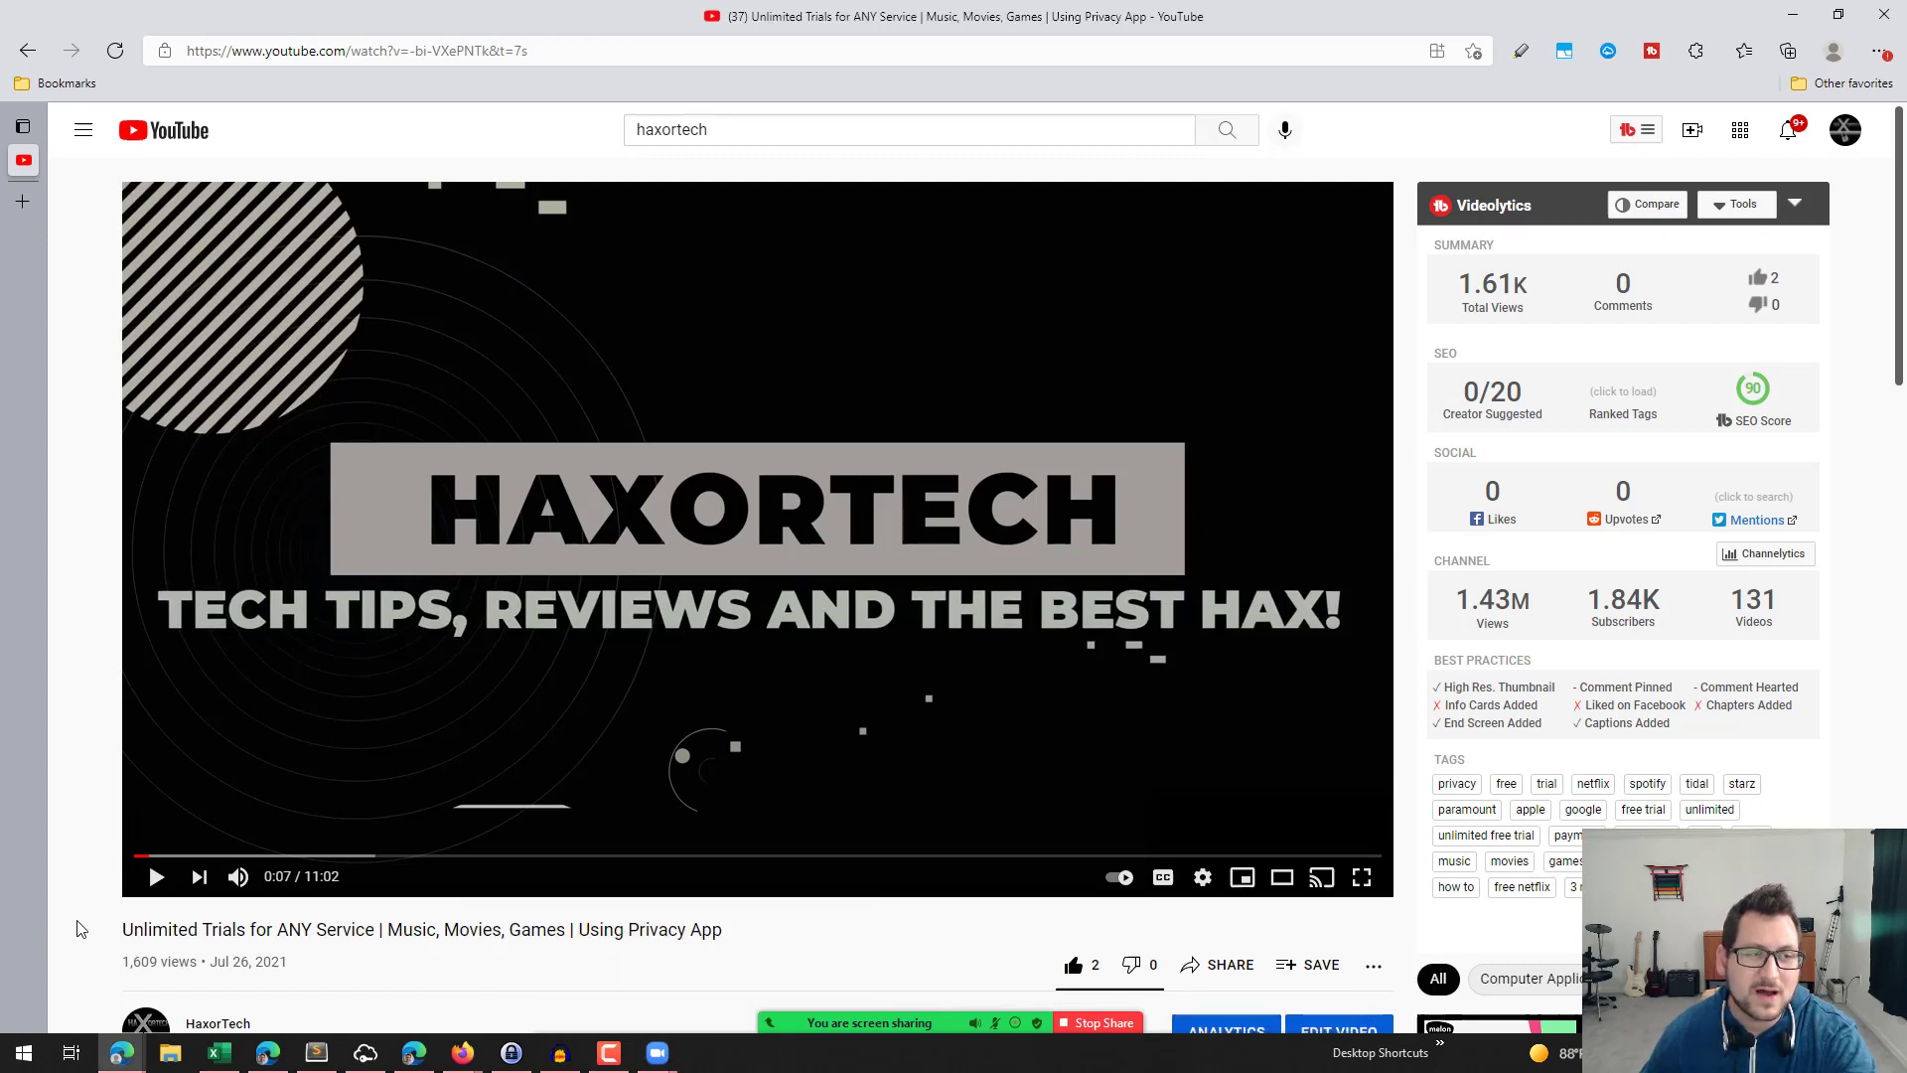
pyautogui.click(157, 878)
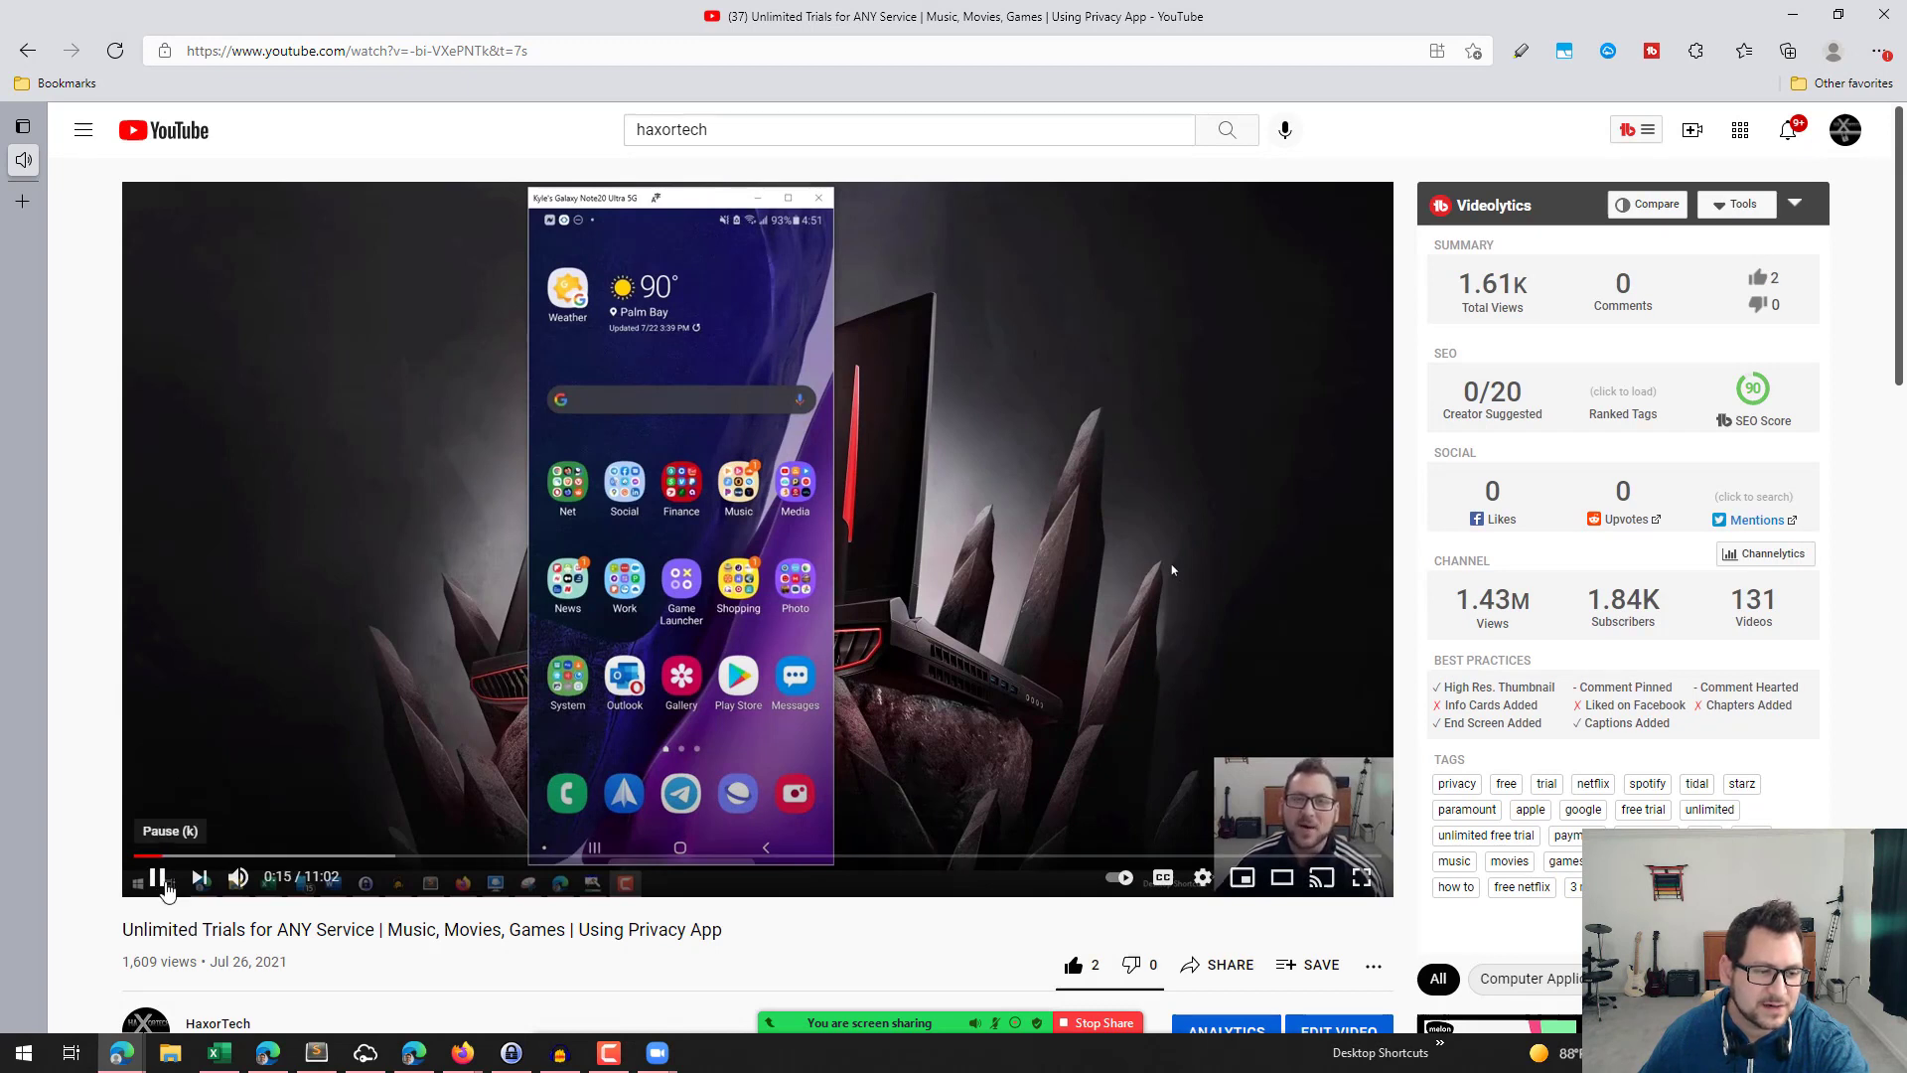
pyautogui.click(159, 877)
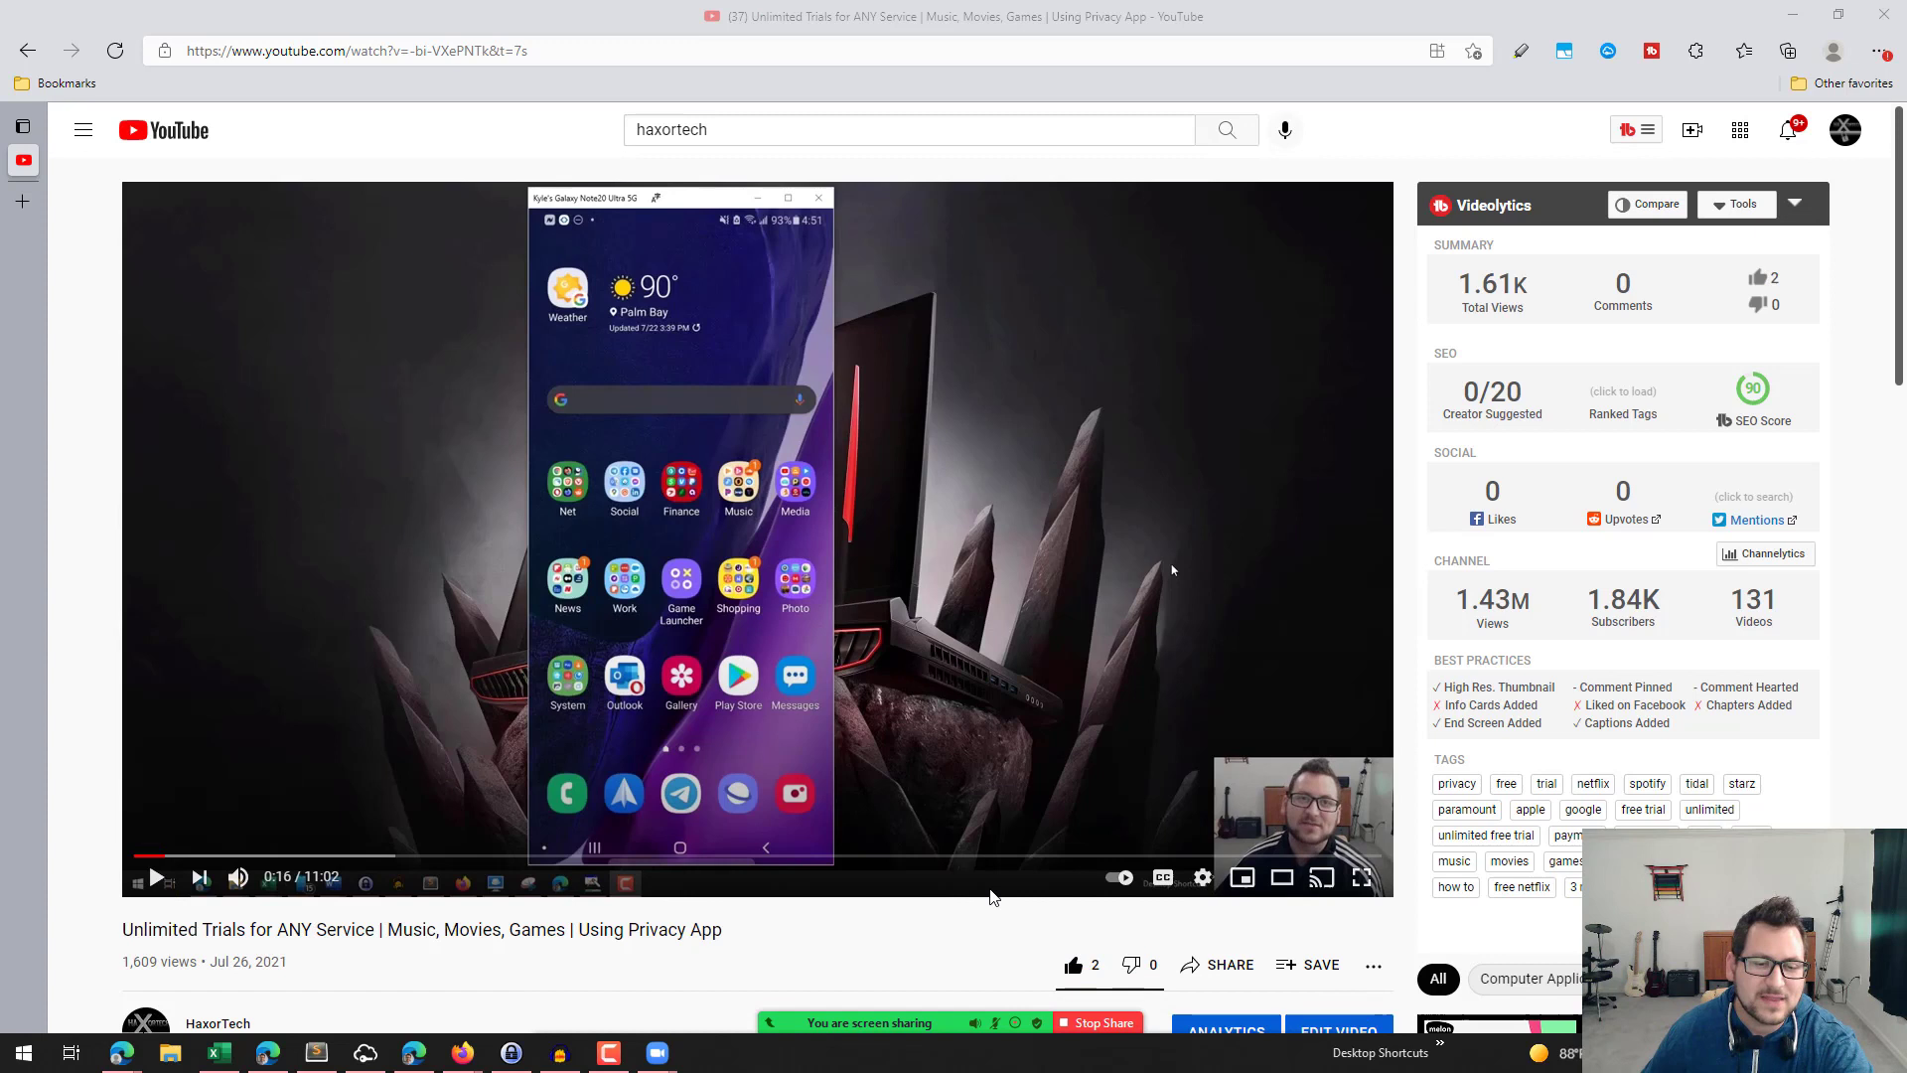
# Stop sharing and recording, then end the meeting for all participants.
pyautogui.moveTo(834, 1019)
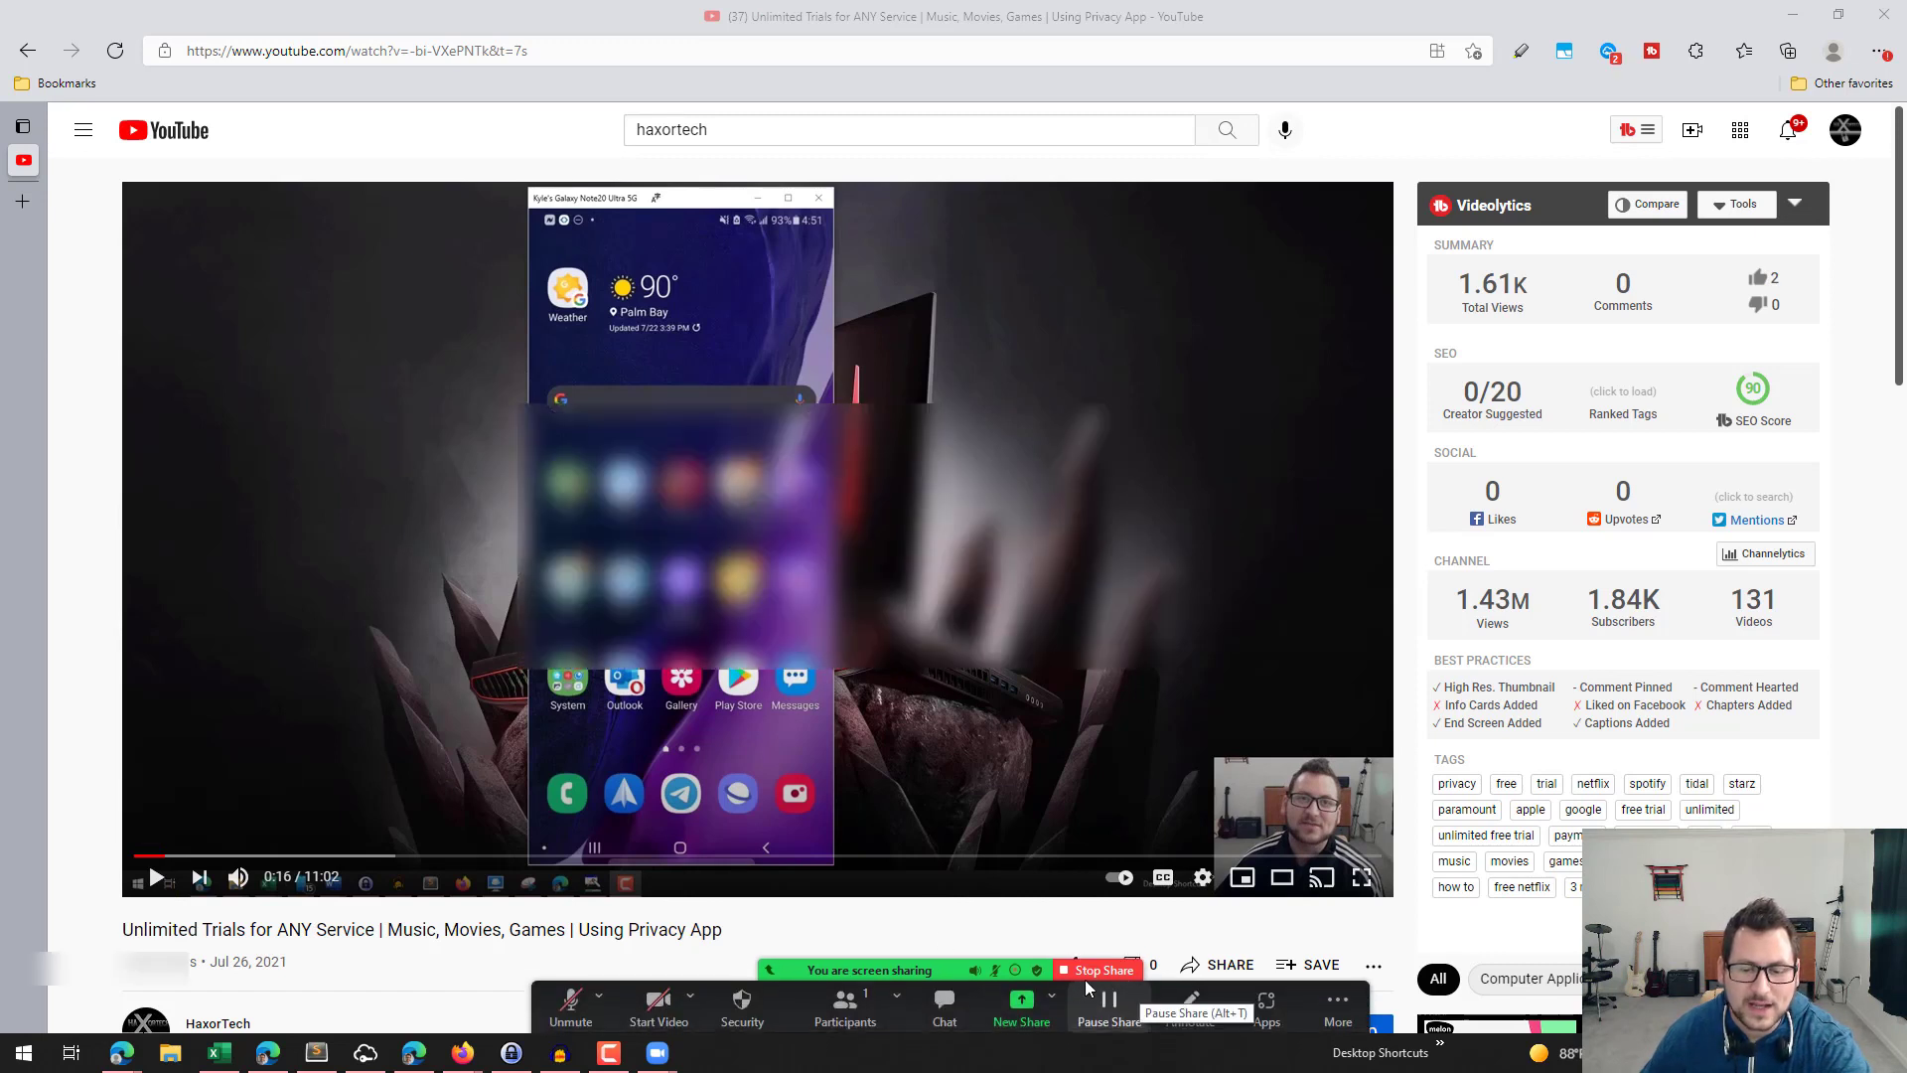
pyautogui.click(1102, 970)
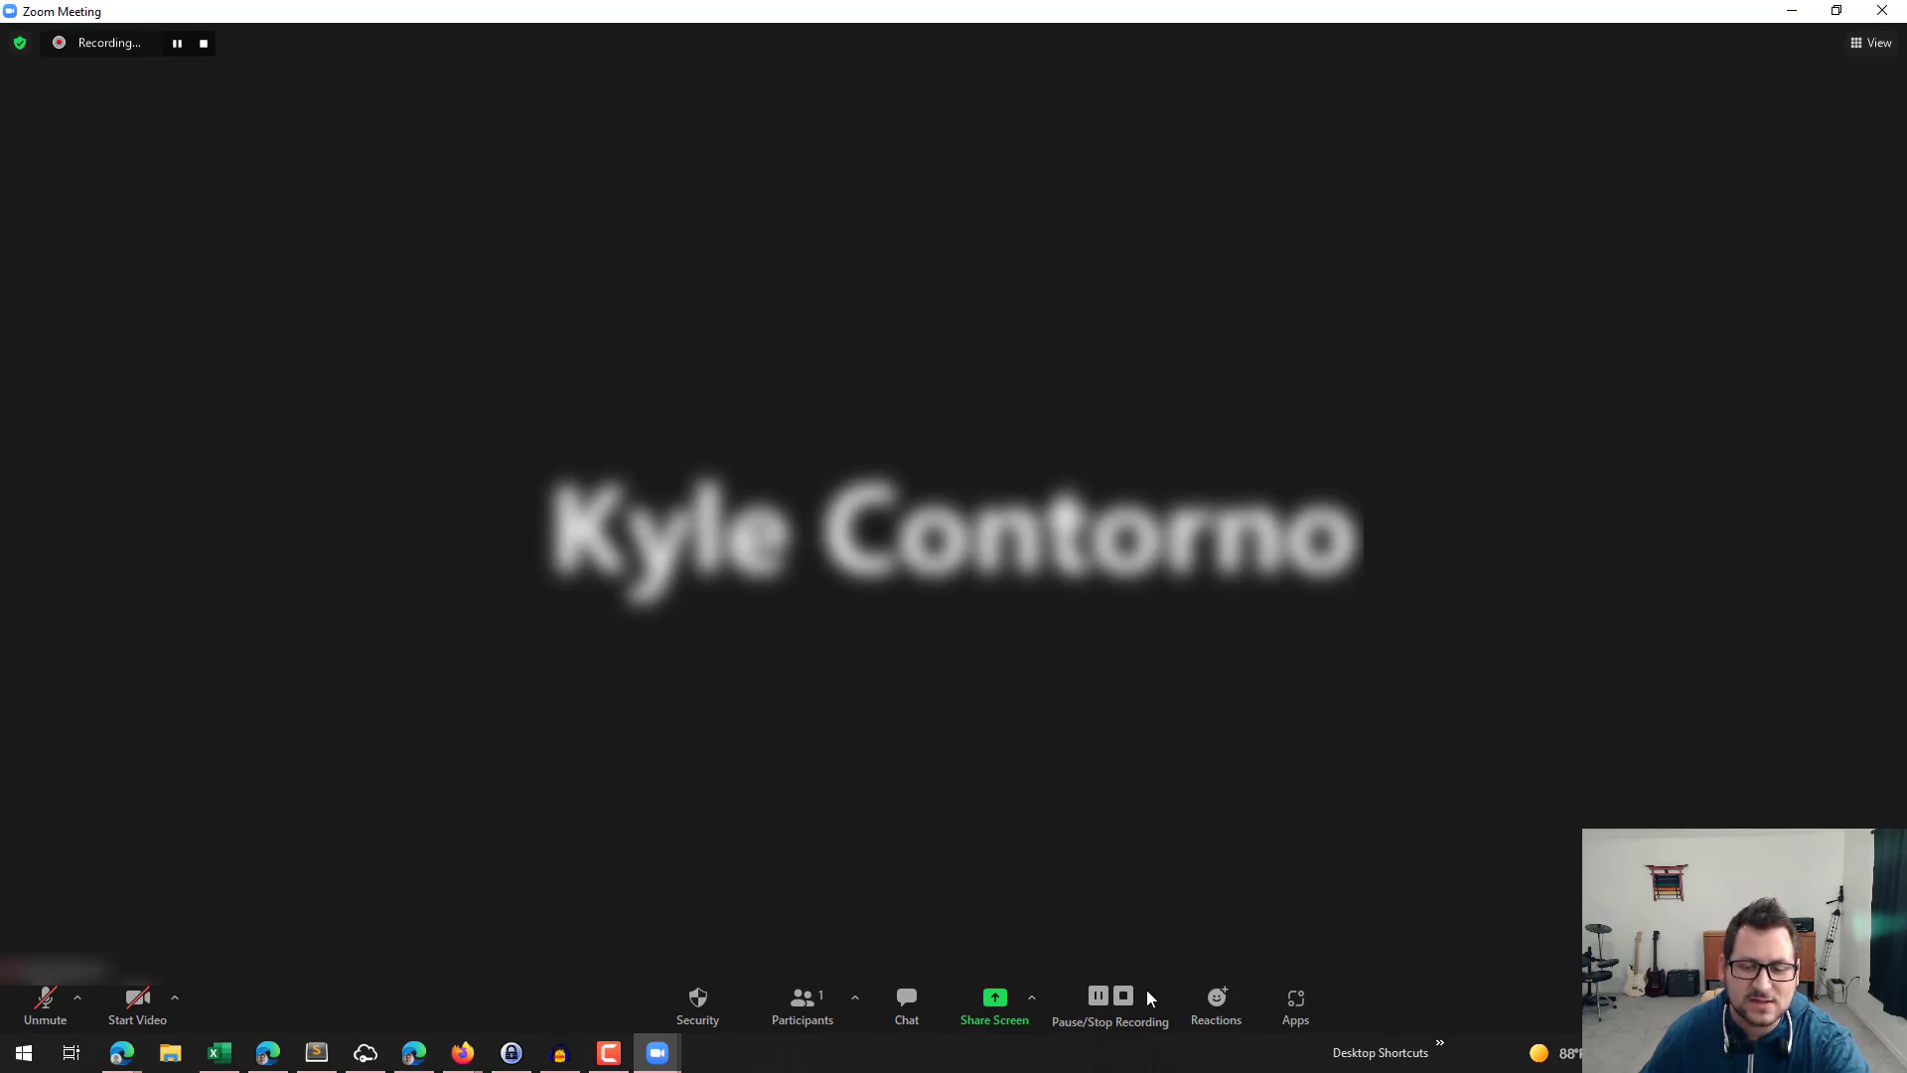
pyautogui.click(1123, 998)
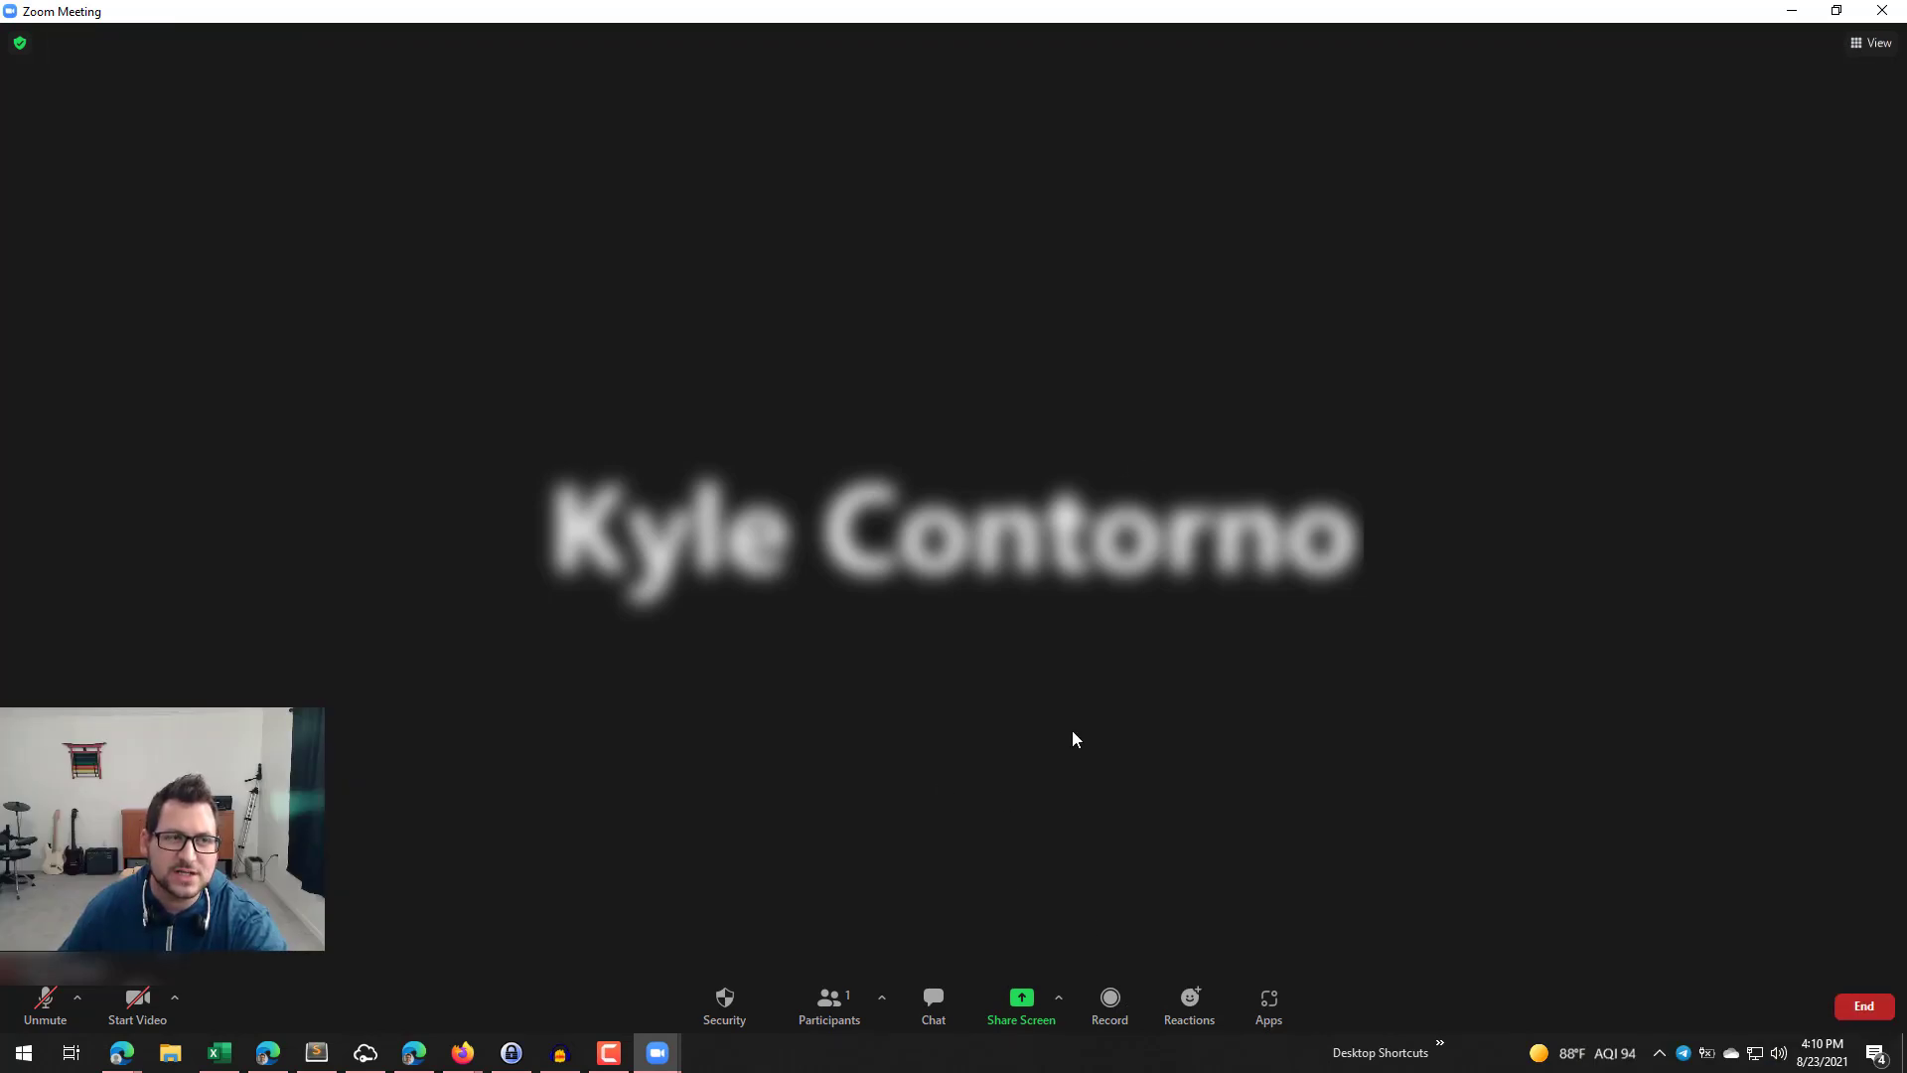
pyautogui.click(1863, 1006)
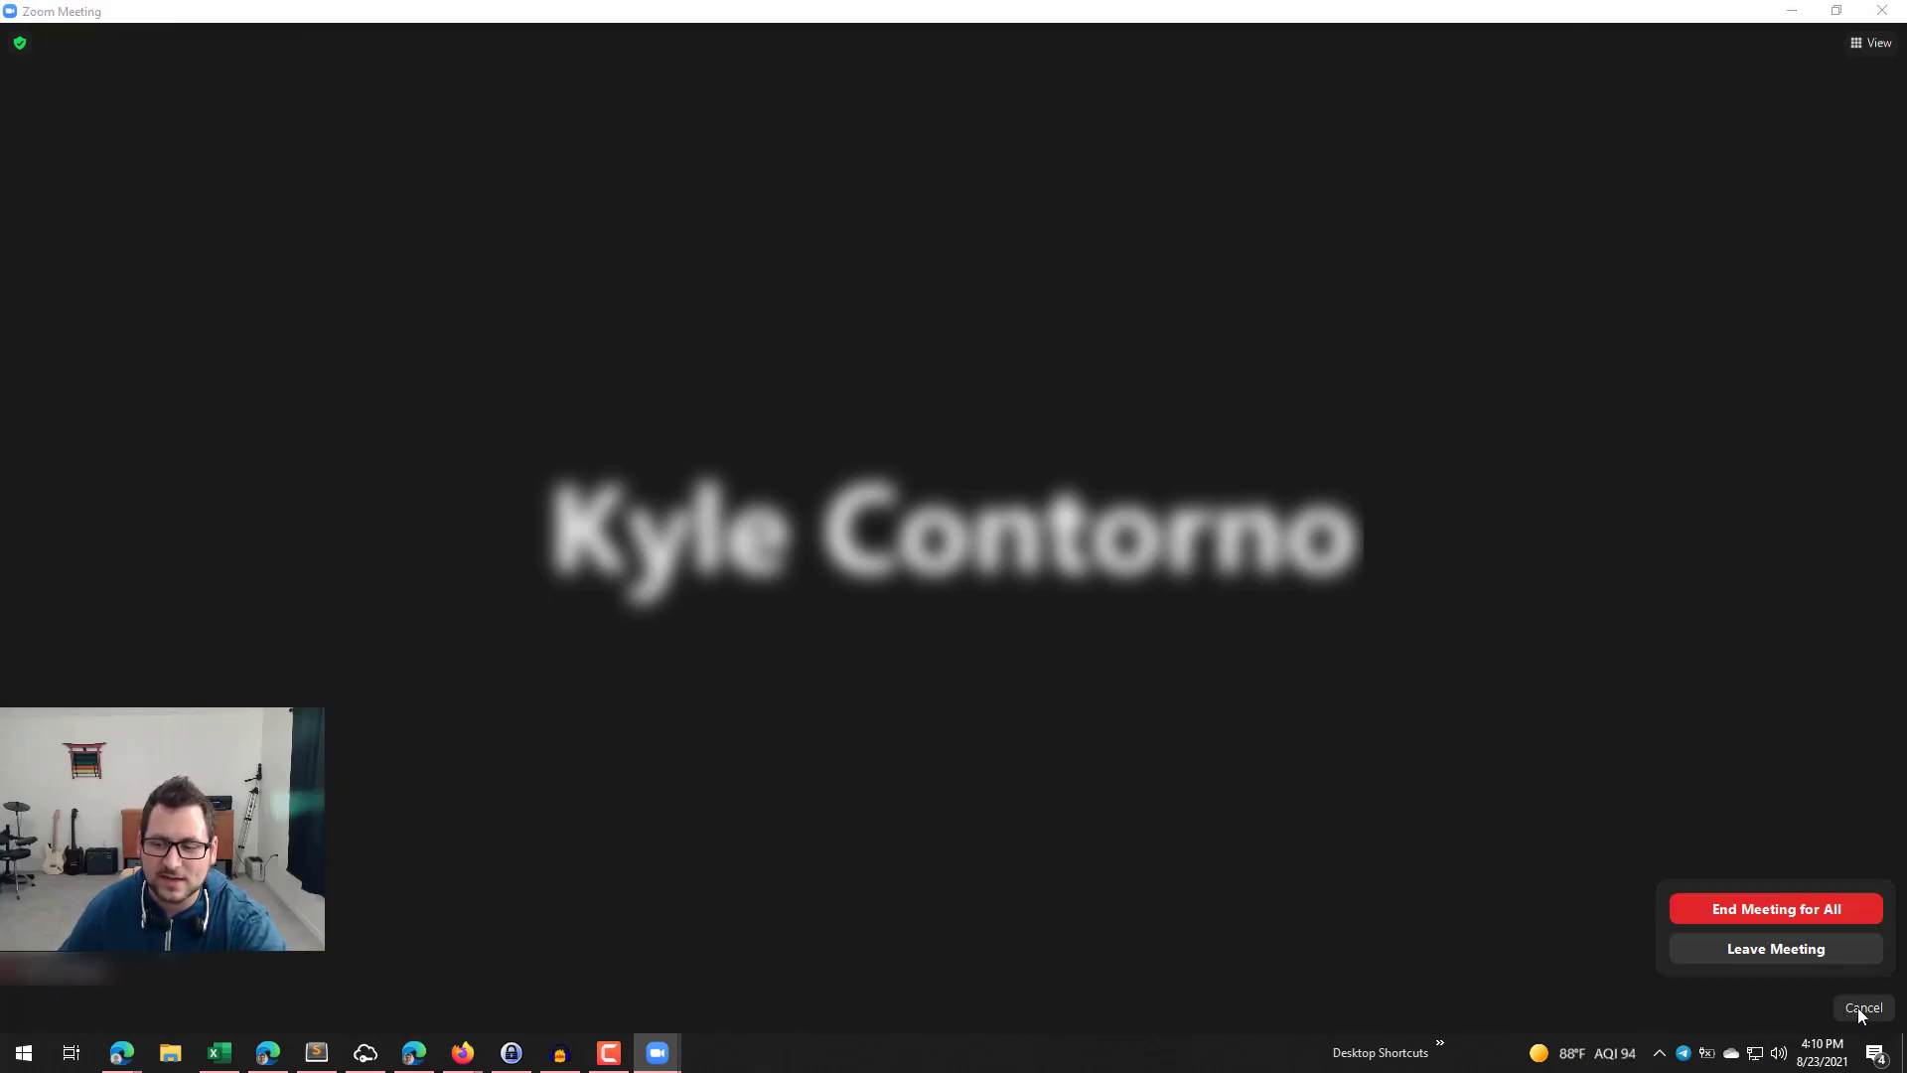
pyautogui.click(1750, 915)
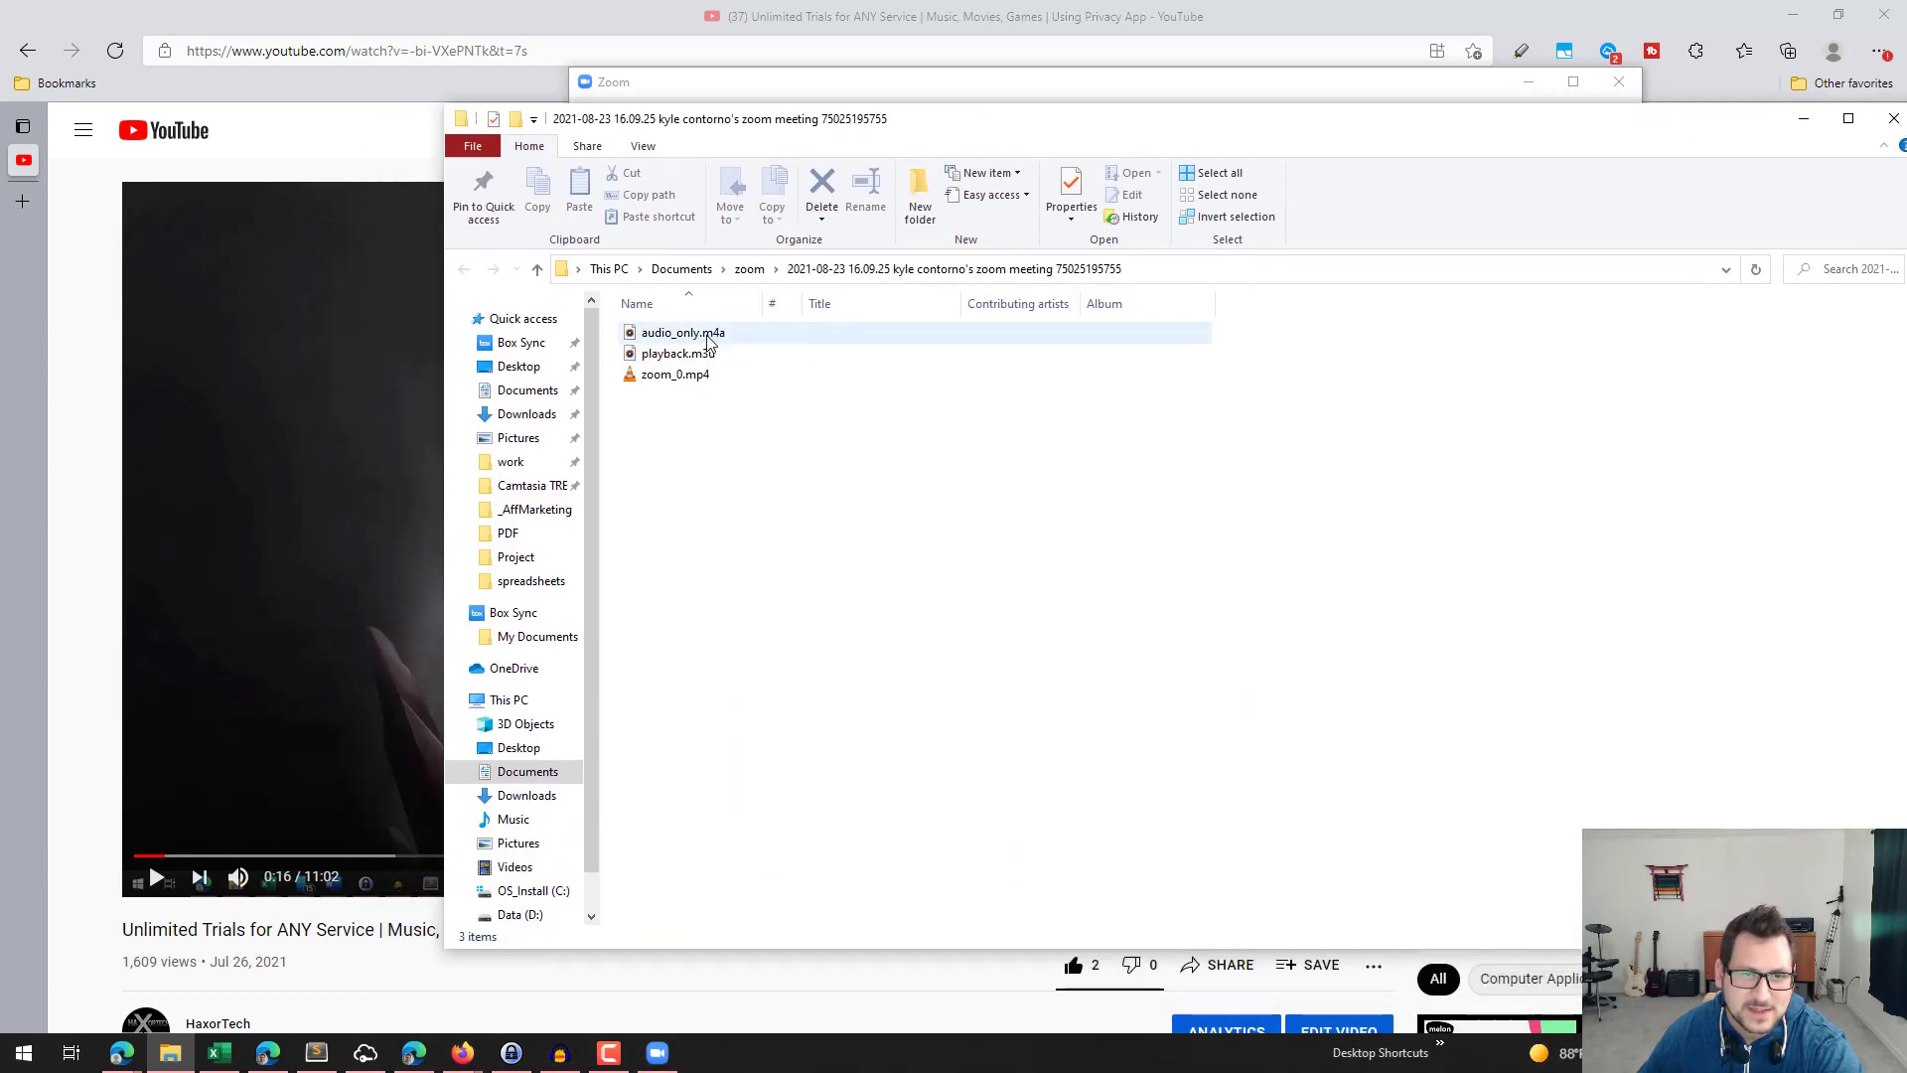
# Open audio_only.m4a from the Zoom recording folder with ocenaudio.
pyautogui.doubleClick(697, 336)
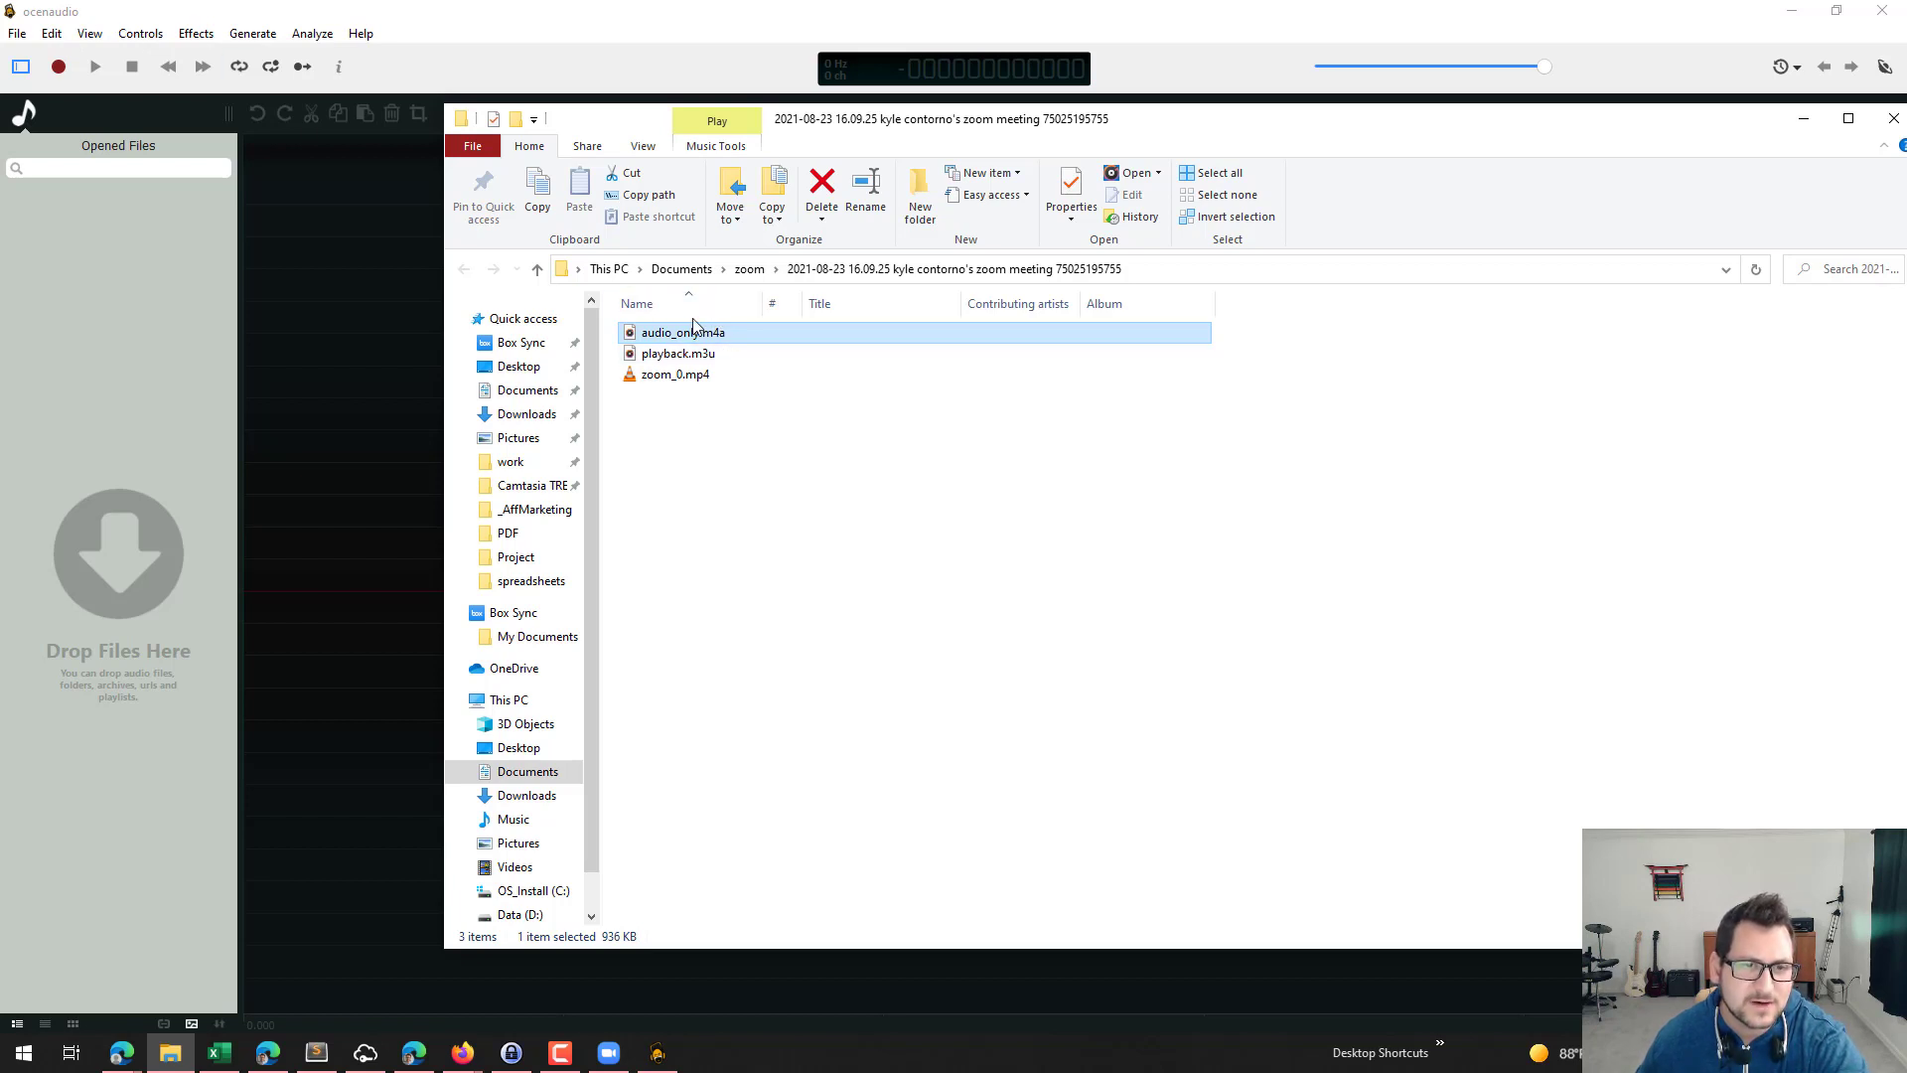
# Load audio_only.m4a into ocenaudio and delete the silence before and after the speech.
pyautogui.moveTo(708, 336); pyautogui.dragTo(365, 310)
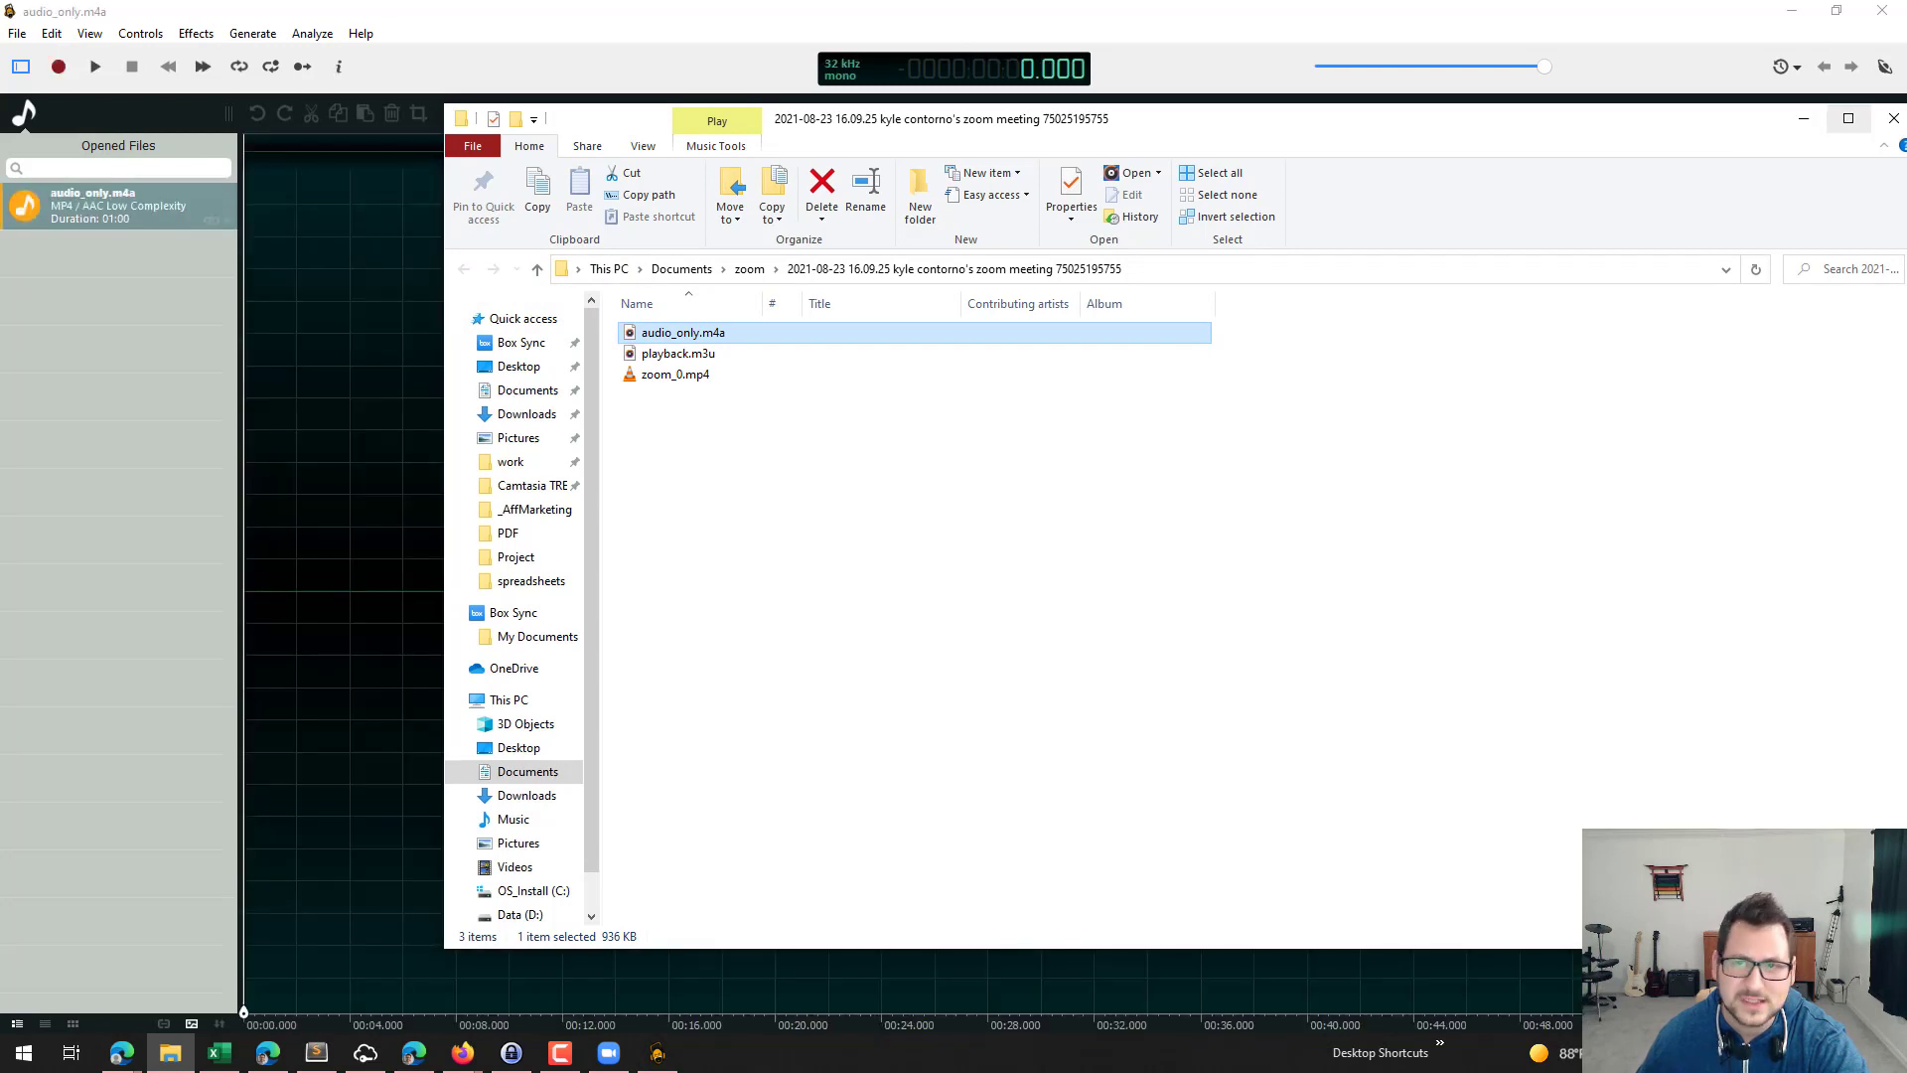
pyautogui.click(1797, 120)
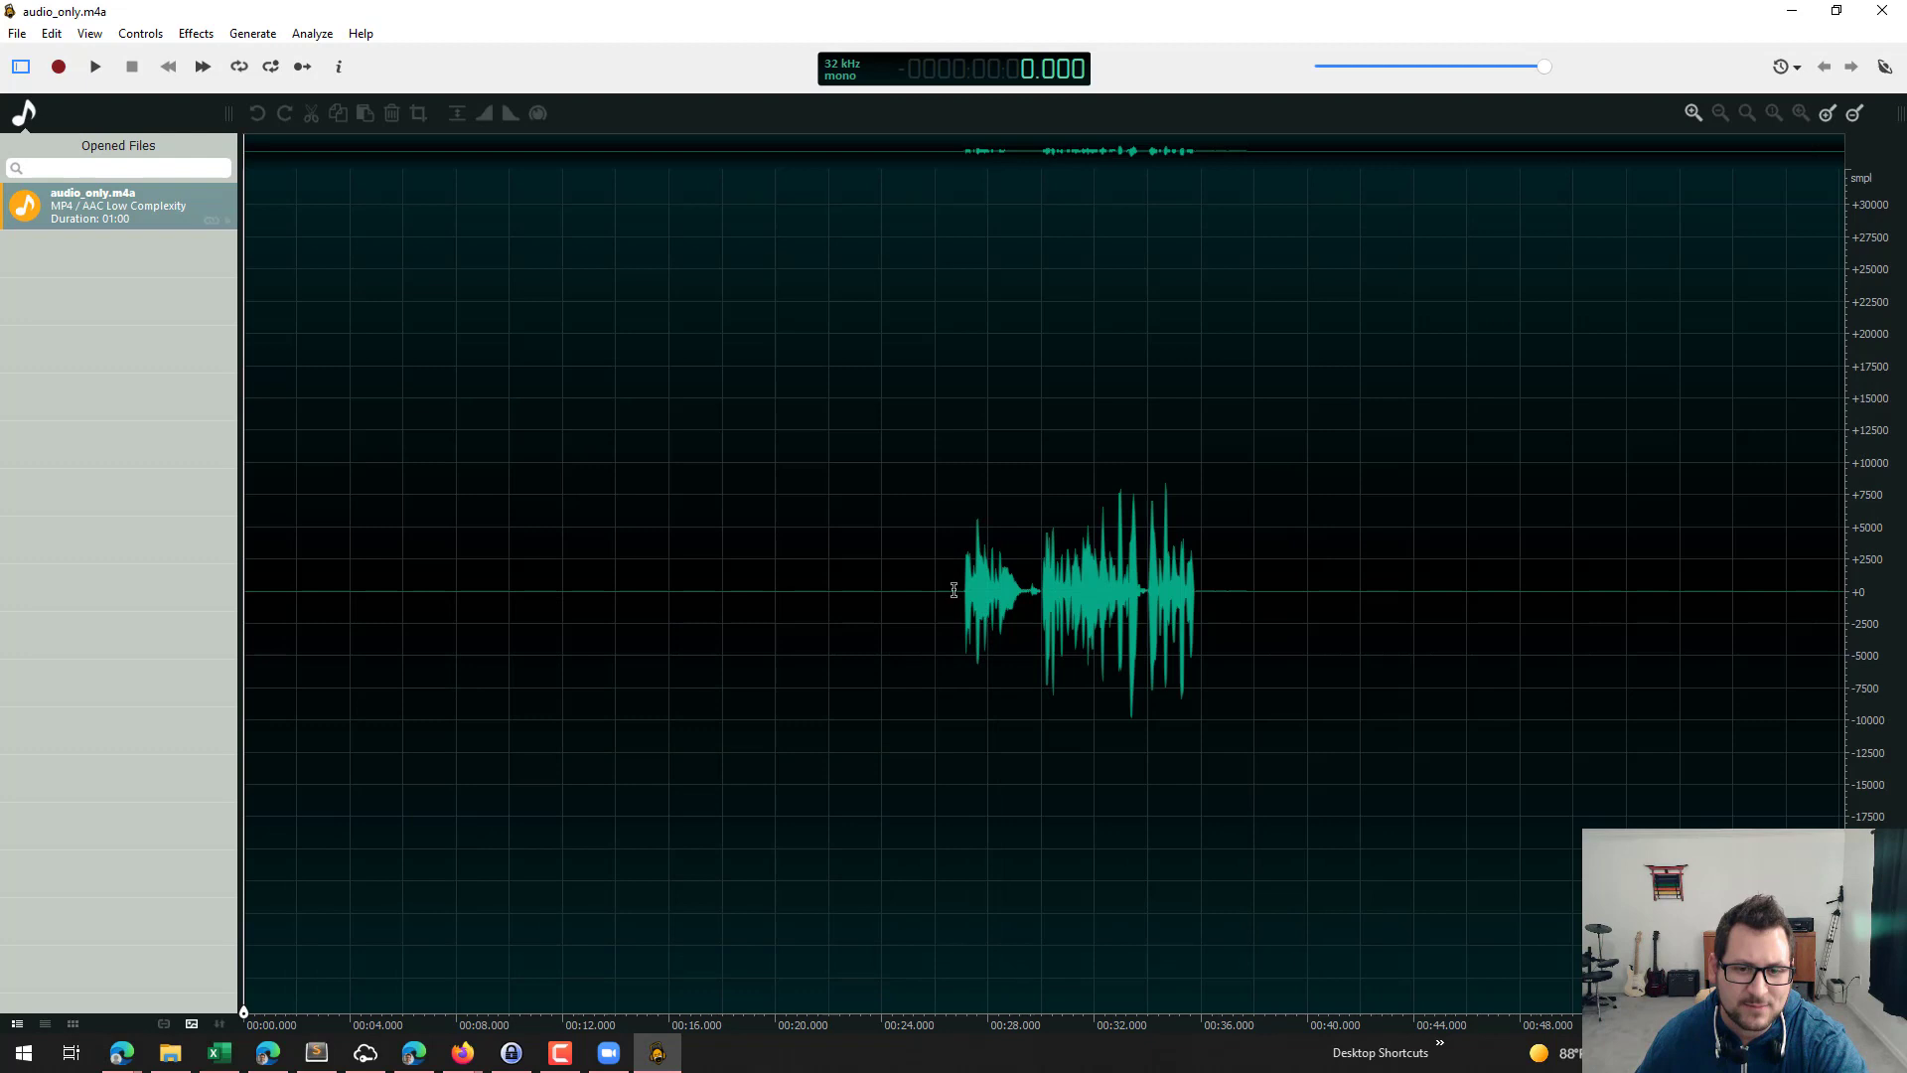
pyautogui.moveTo(961, 596); pyautogui.dragTo(208, 640)
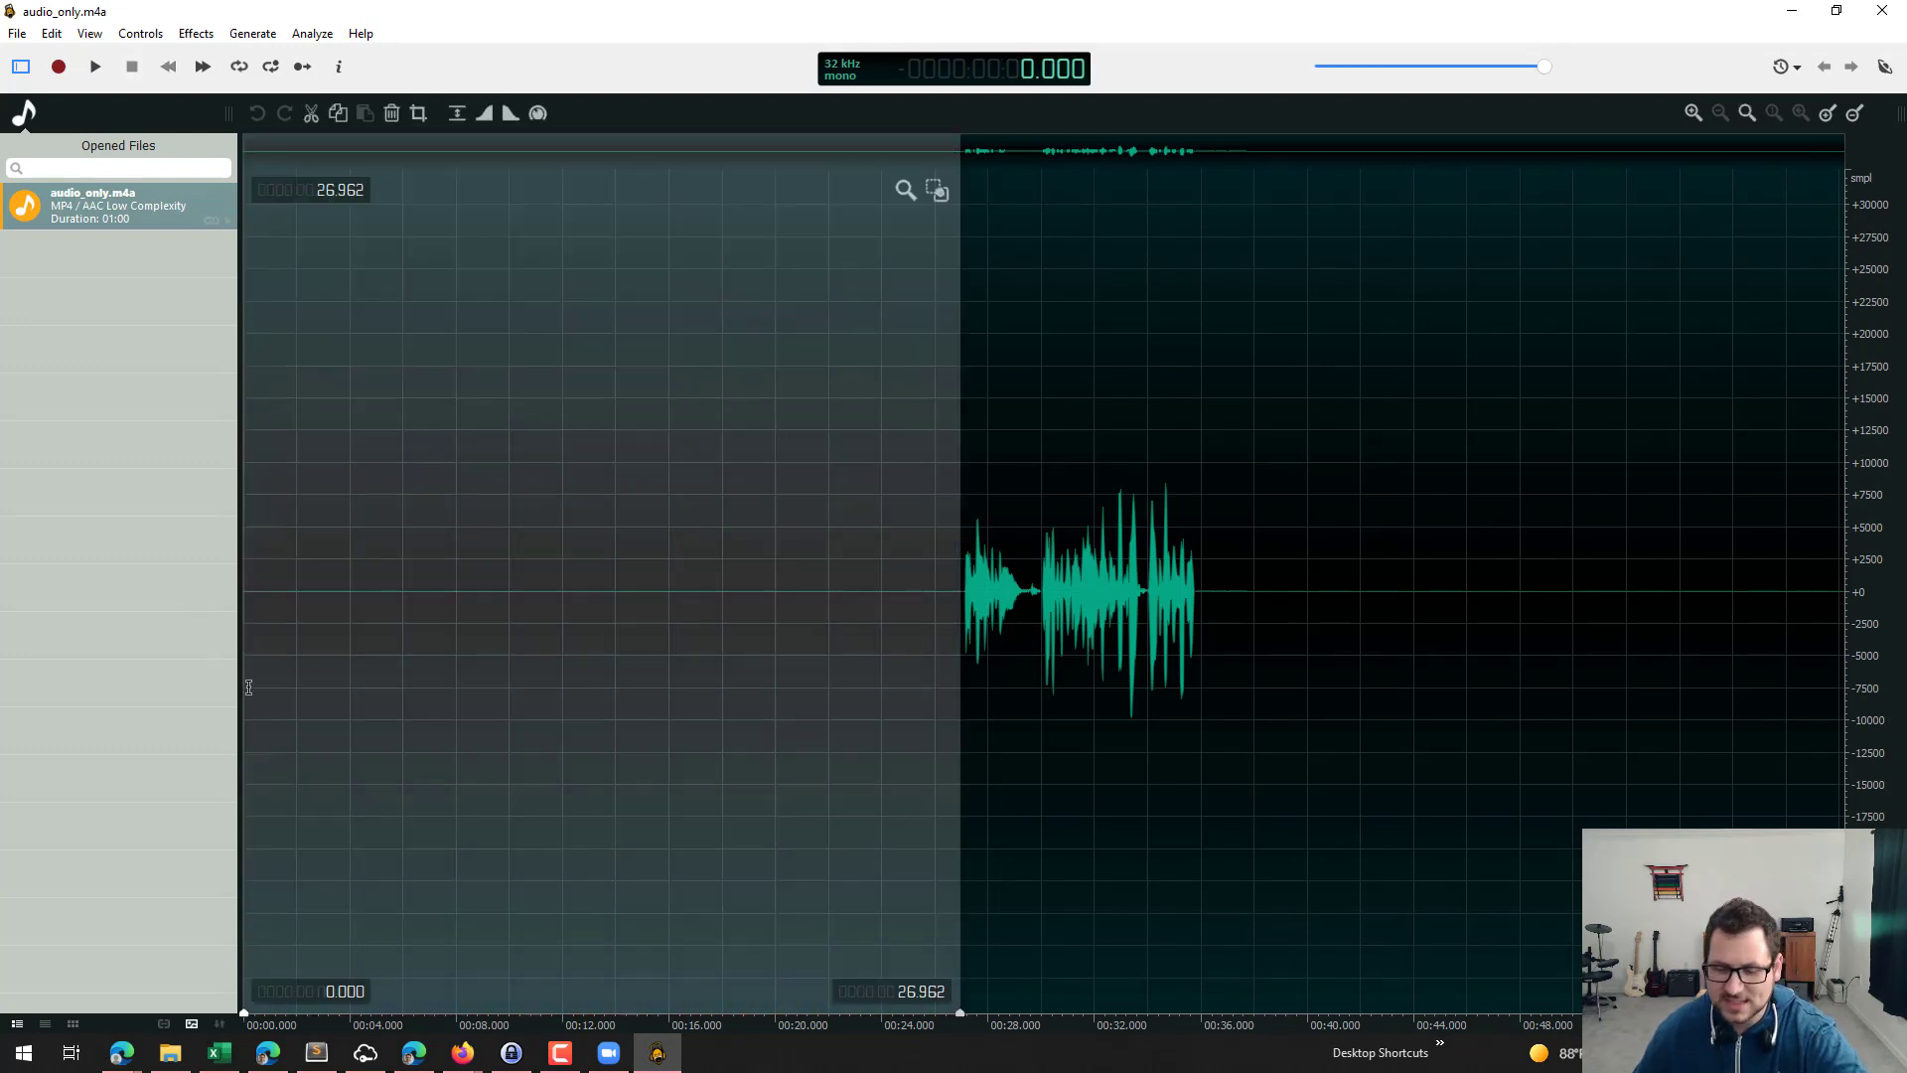
pyautogui.press('Delete')
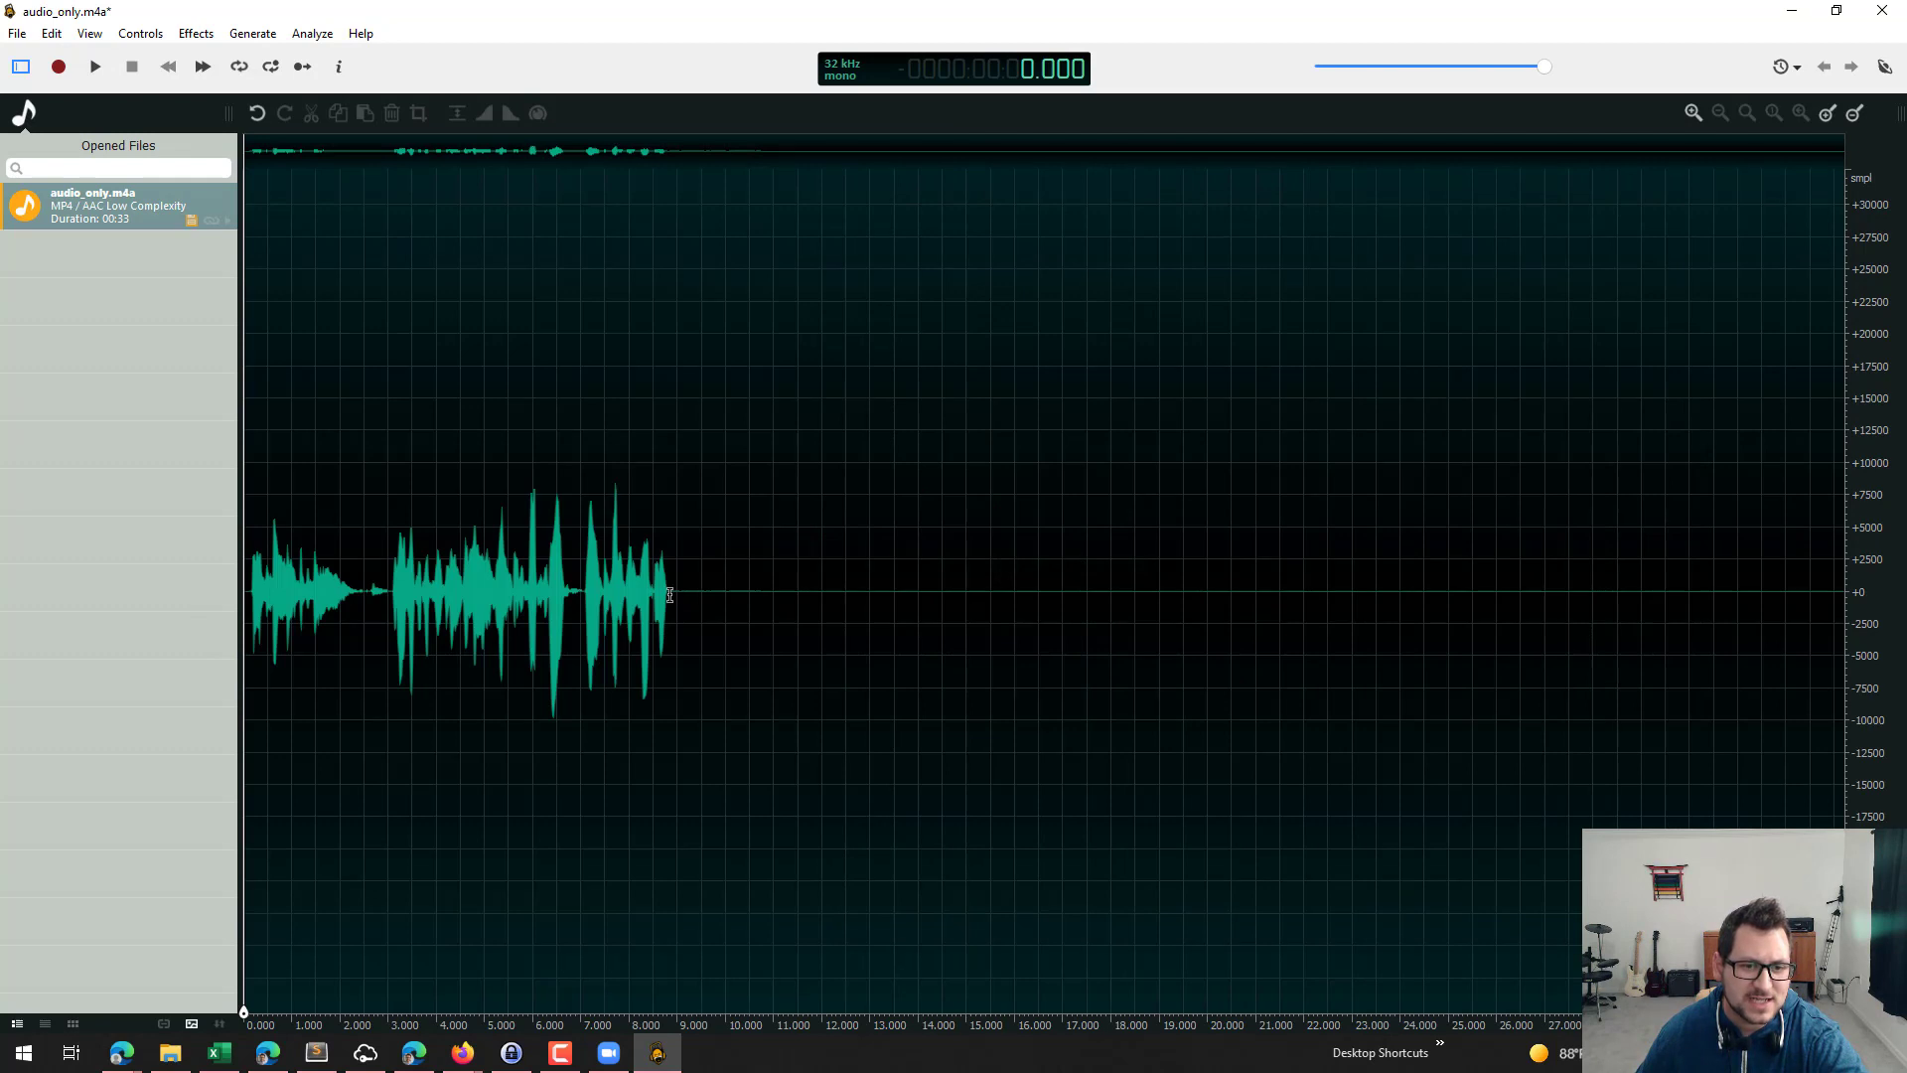
pyautogui.moveTo(668, 641); pyautogui.dragTo(1867, 613)
pyautogui.press('Delete')
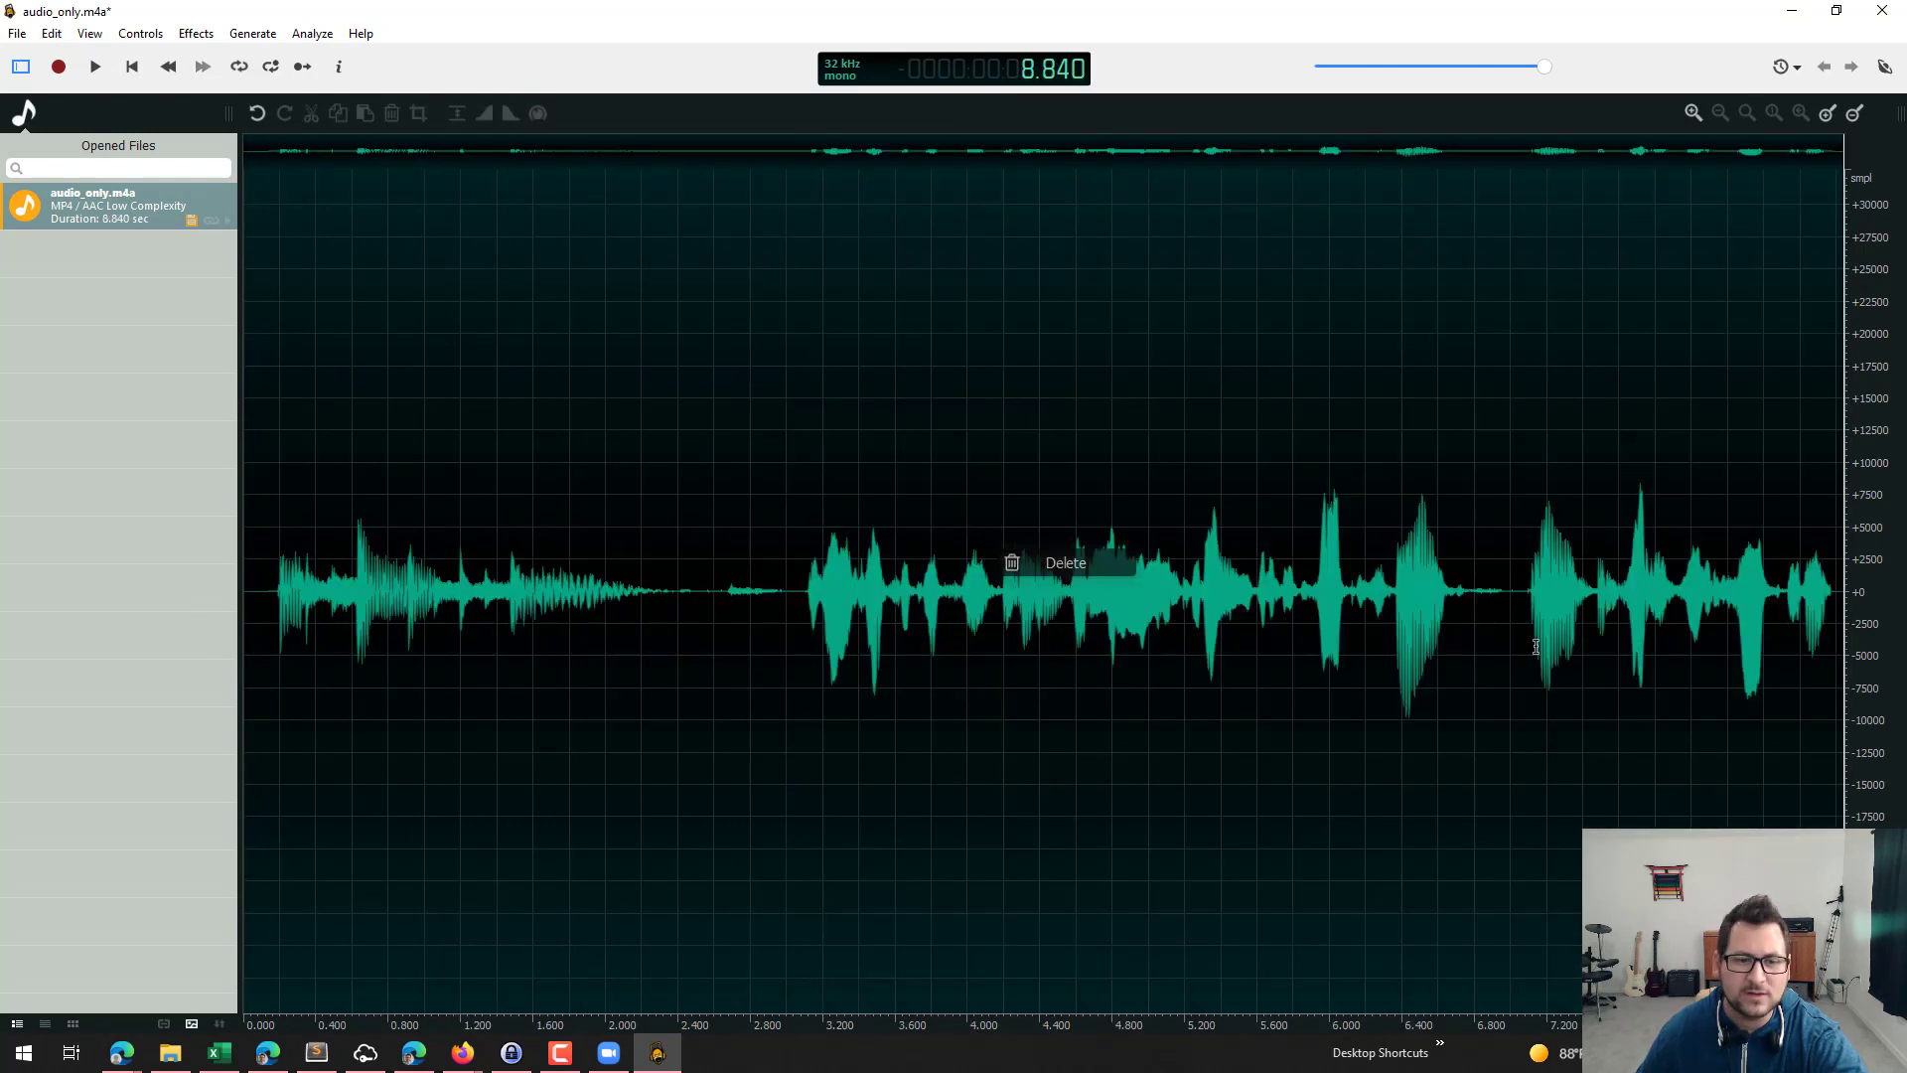
# Delete the first 0.176 s of the clip and play back the 8.664-second result.
pyautogui.moveTo(276, 605); pyautogui.dragTo(216, 606)
pyautogui.press('Delete')
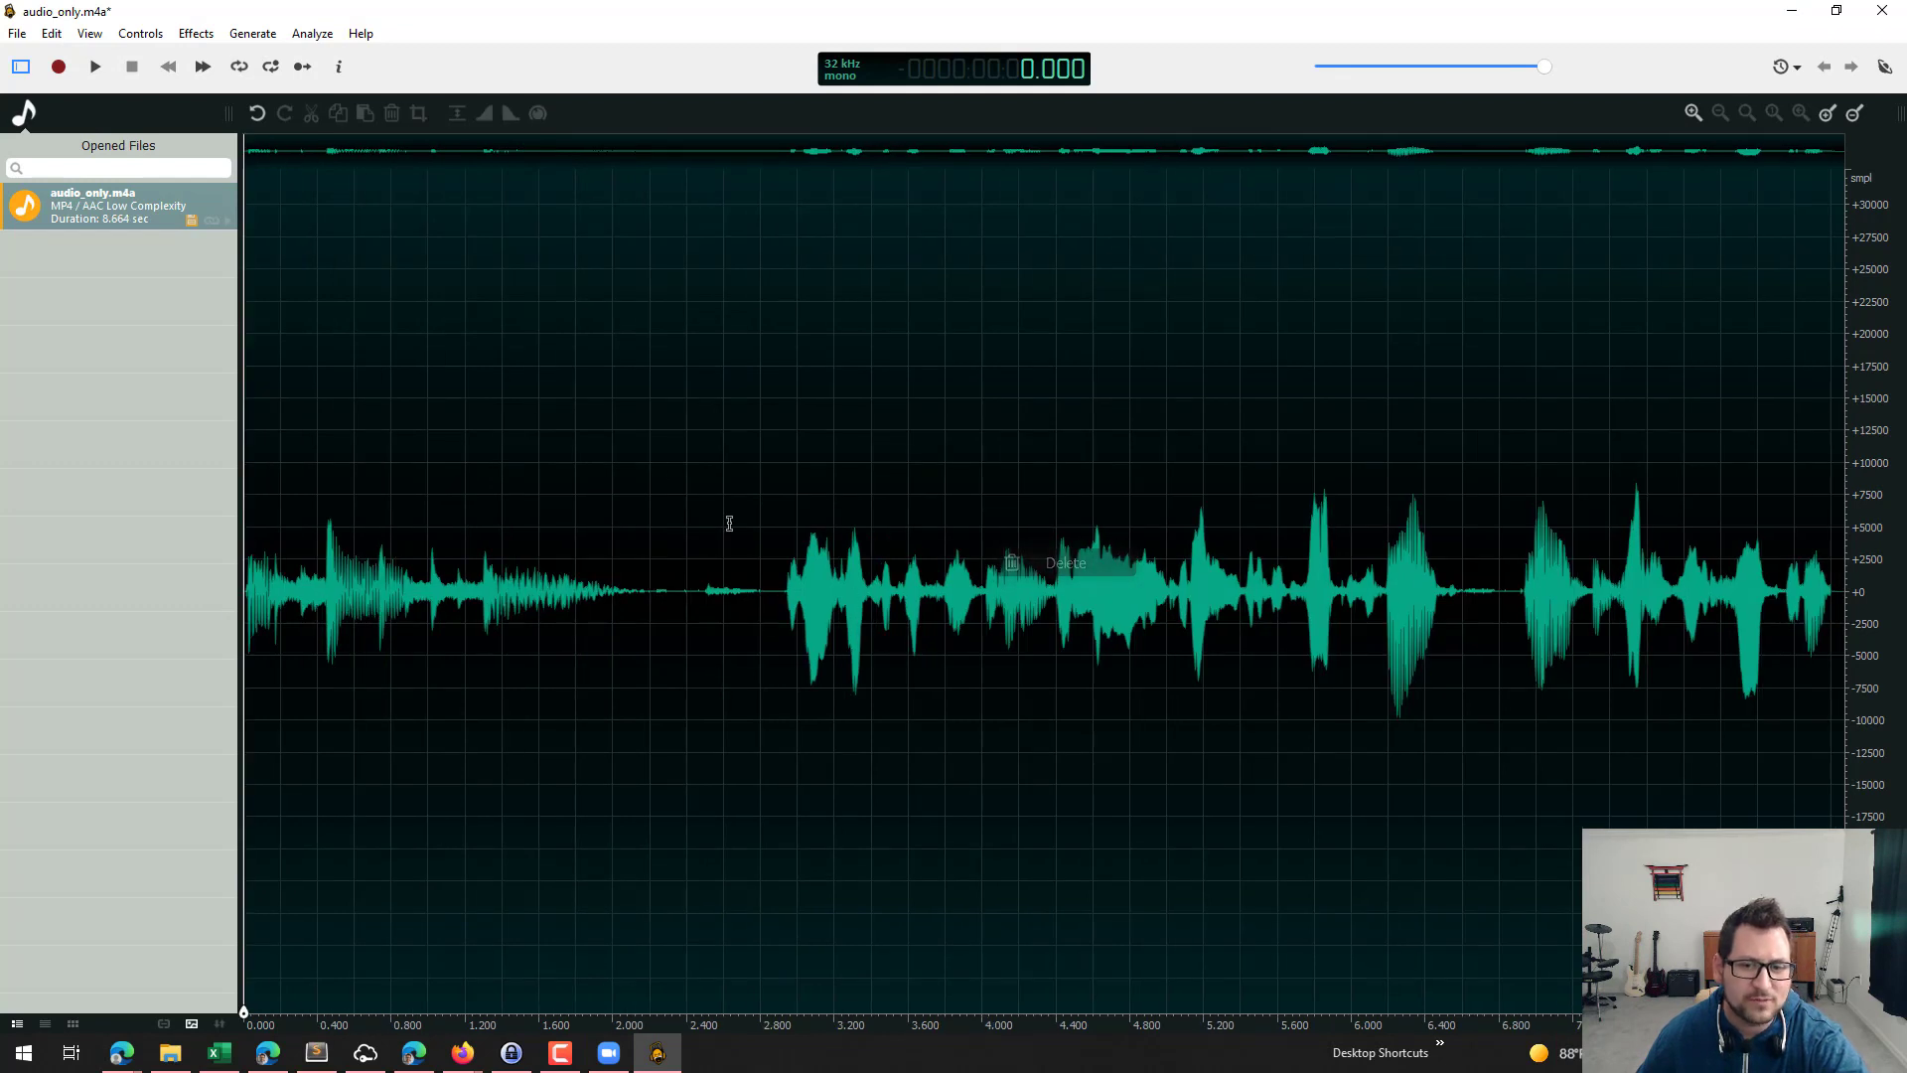
pyautogui.click(93, 69)
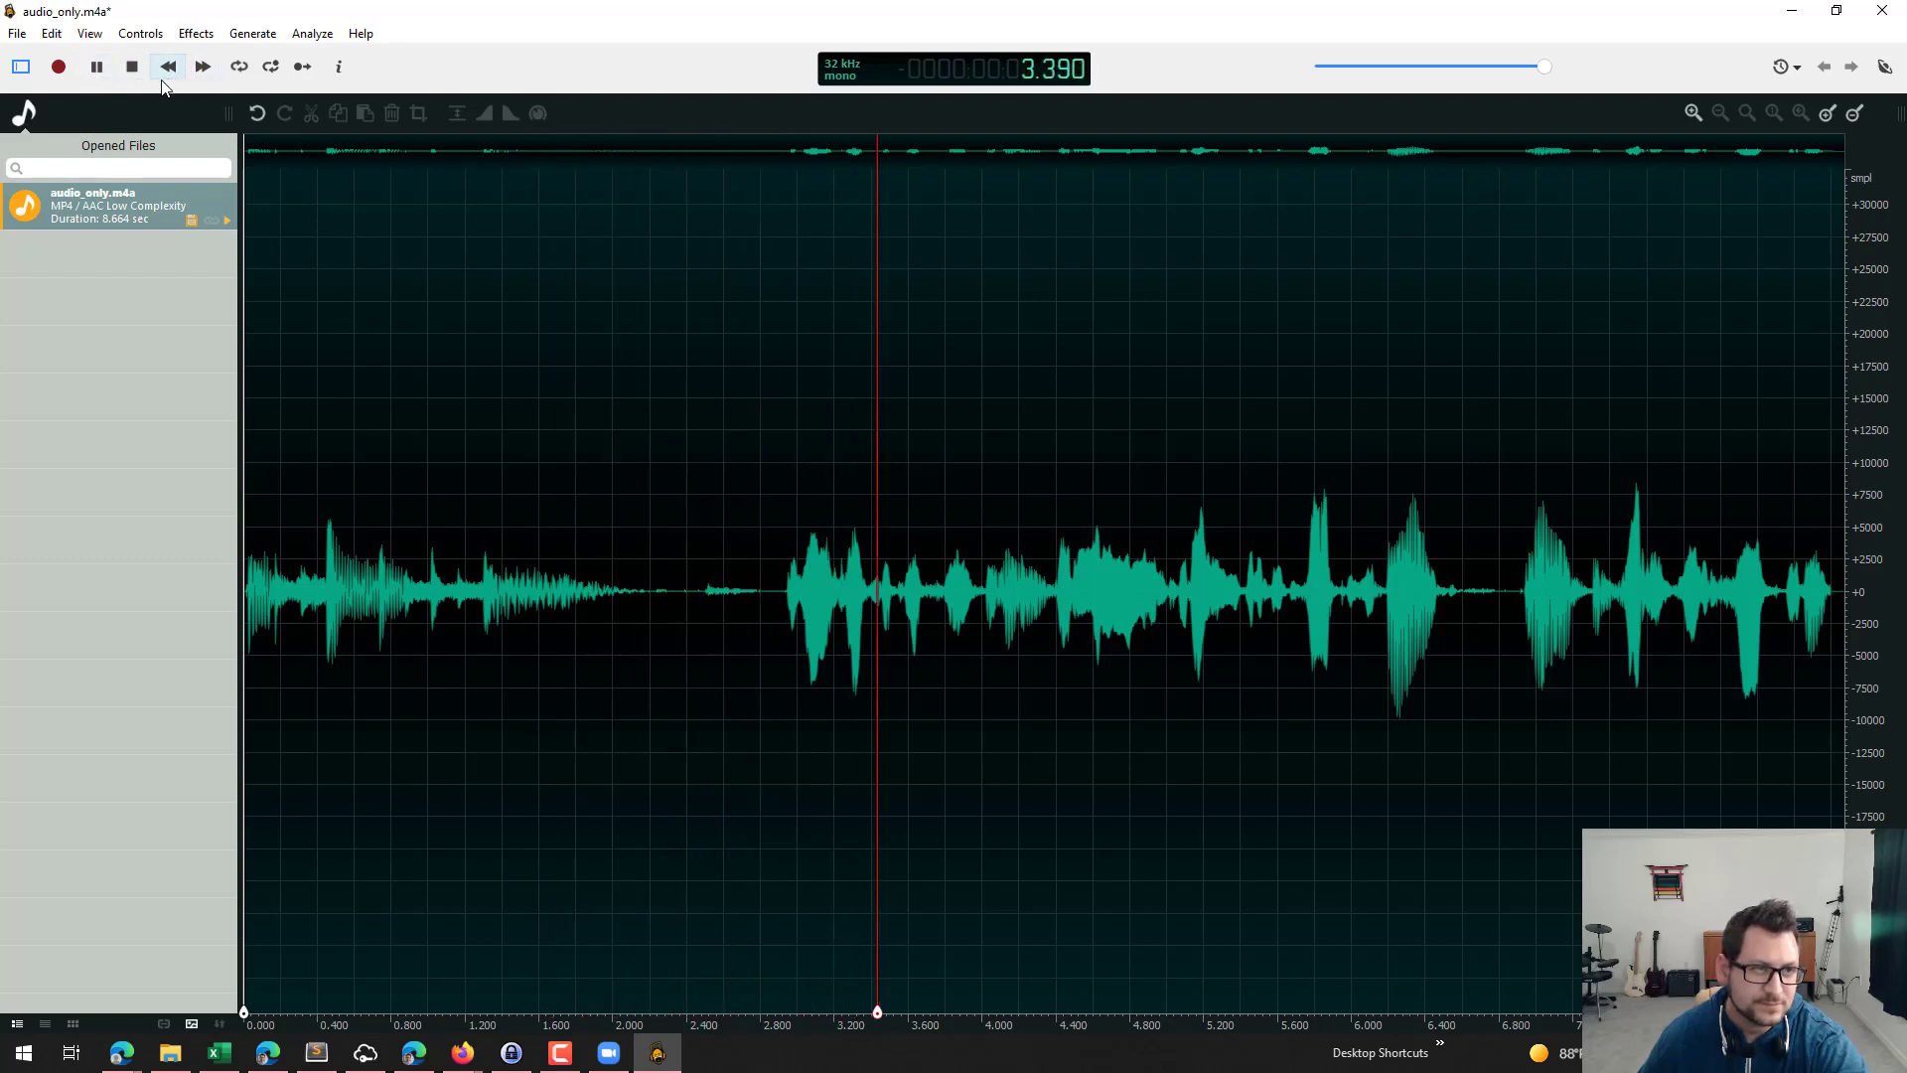
pyautogui.click(132, 68)
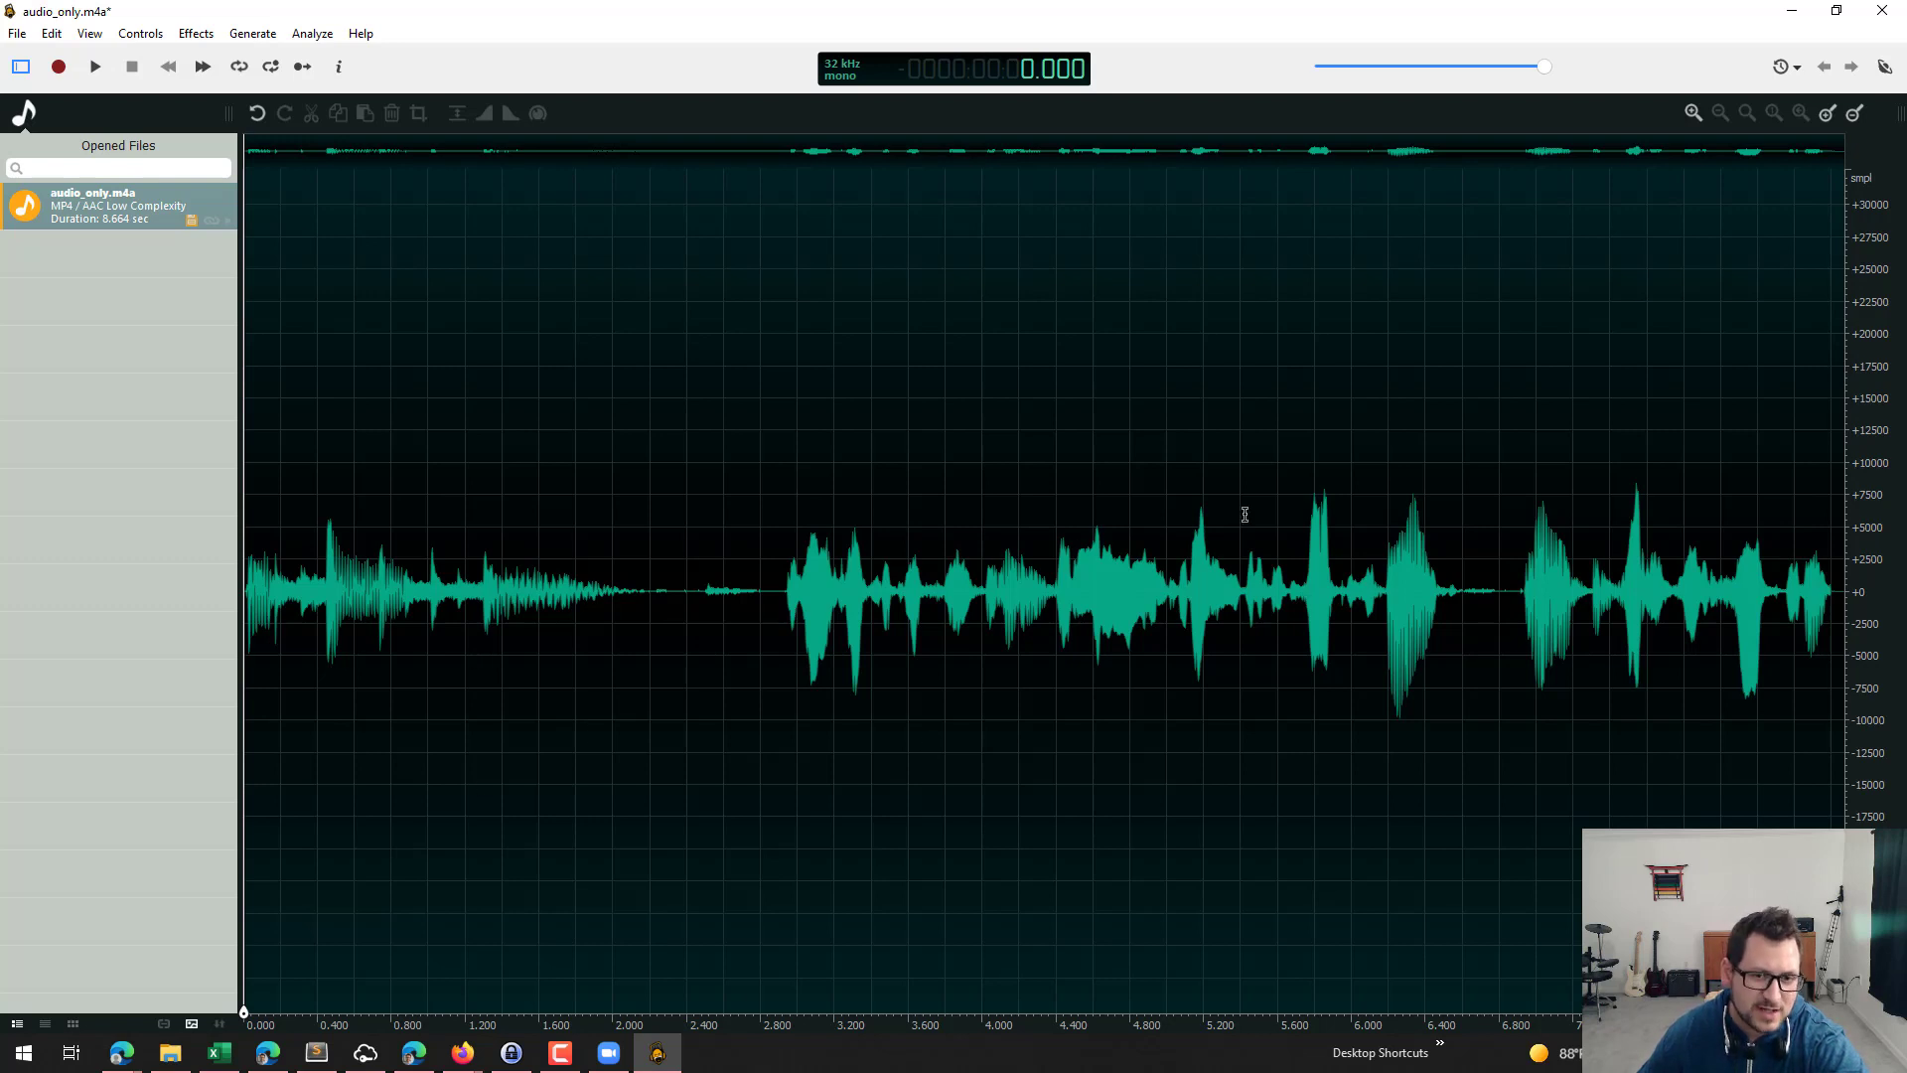
pyautogui.click(17, 33)
pyautogui.moveTo(90, 33)
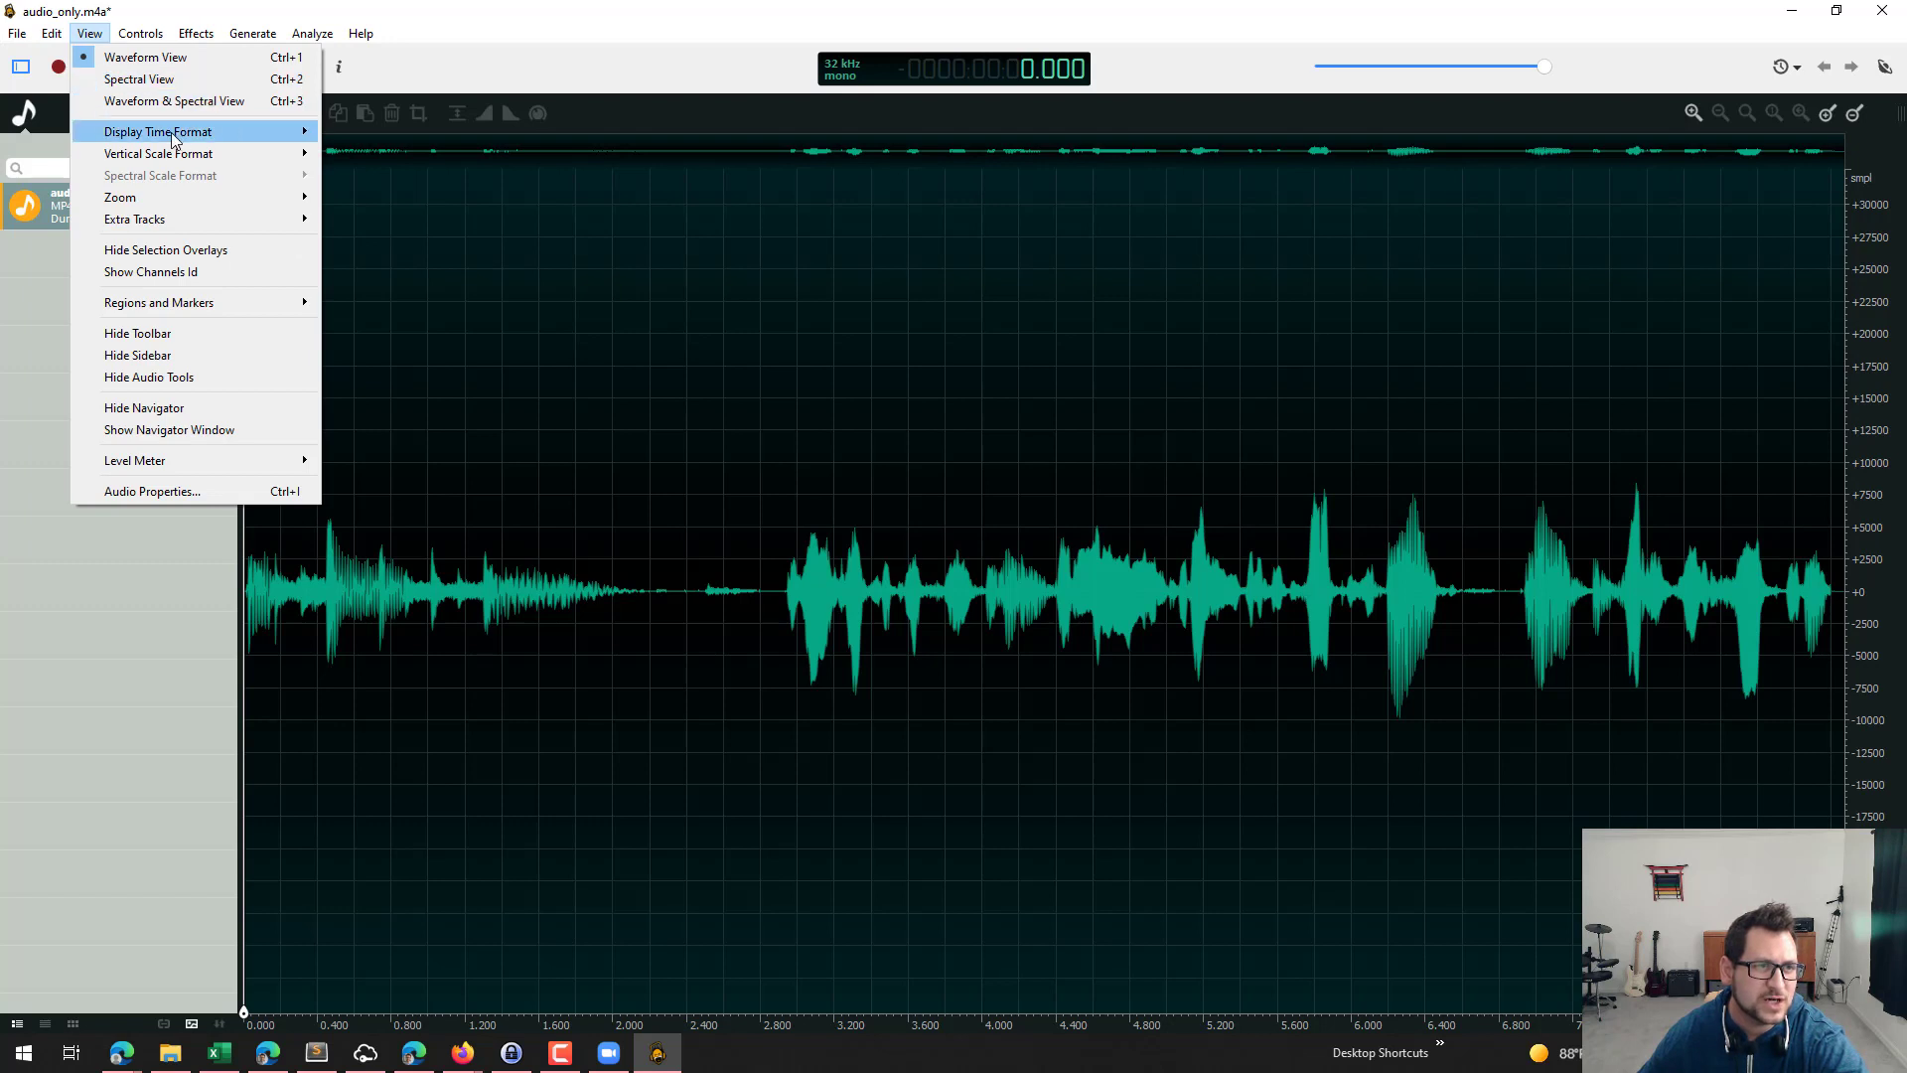
pyautogui.moveTo(25, 31)
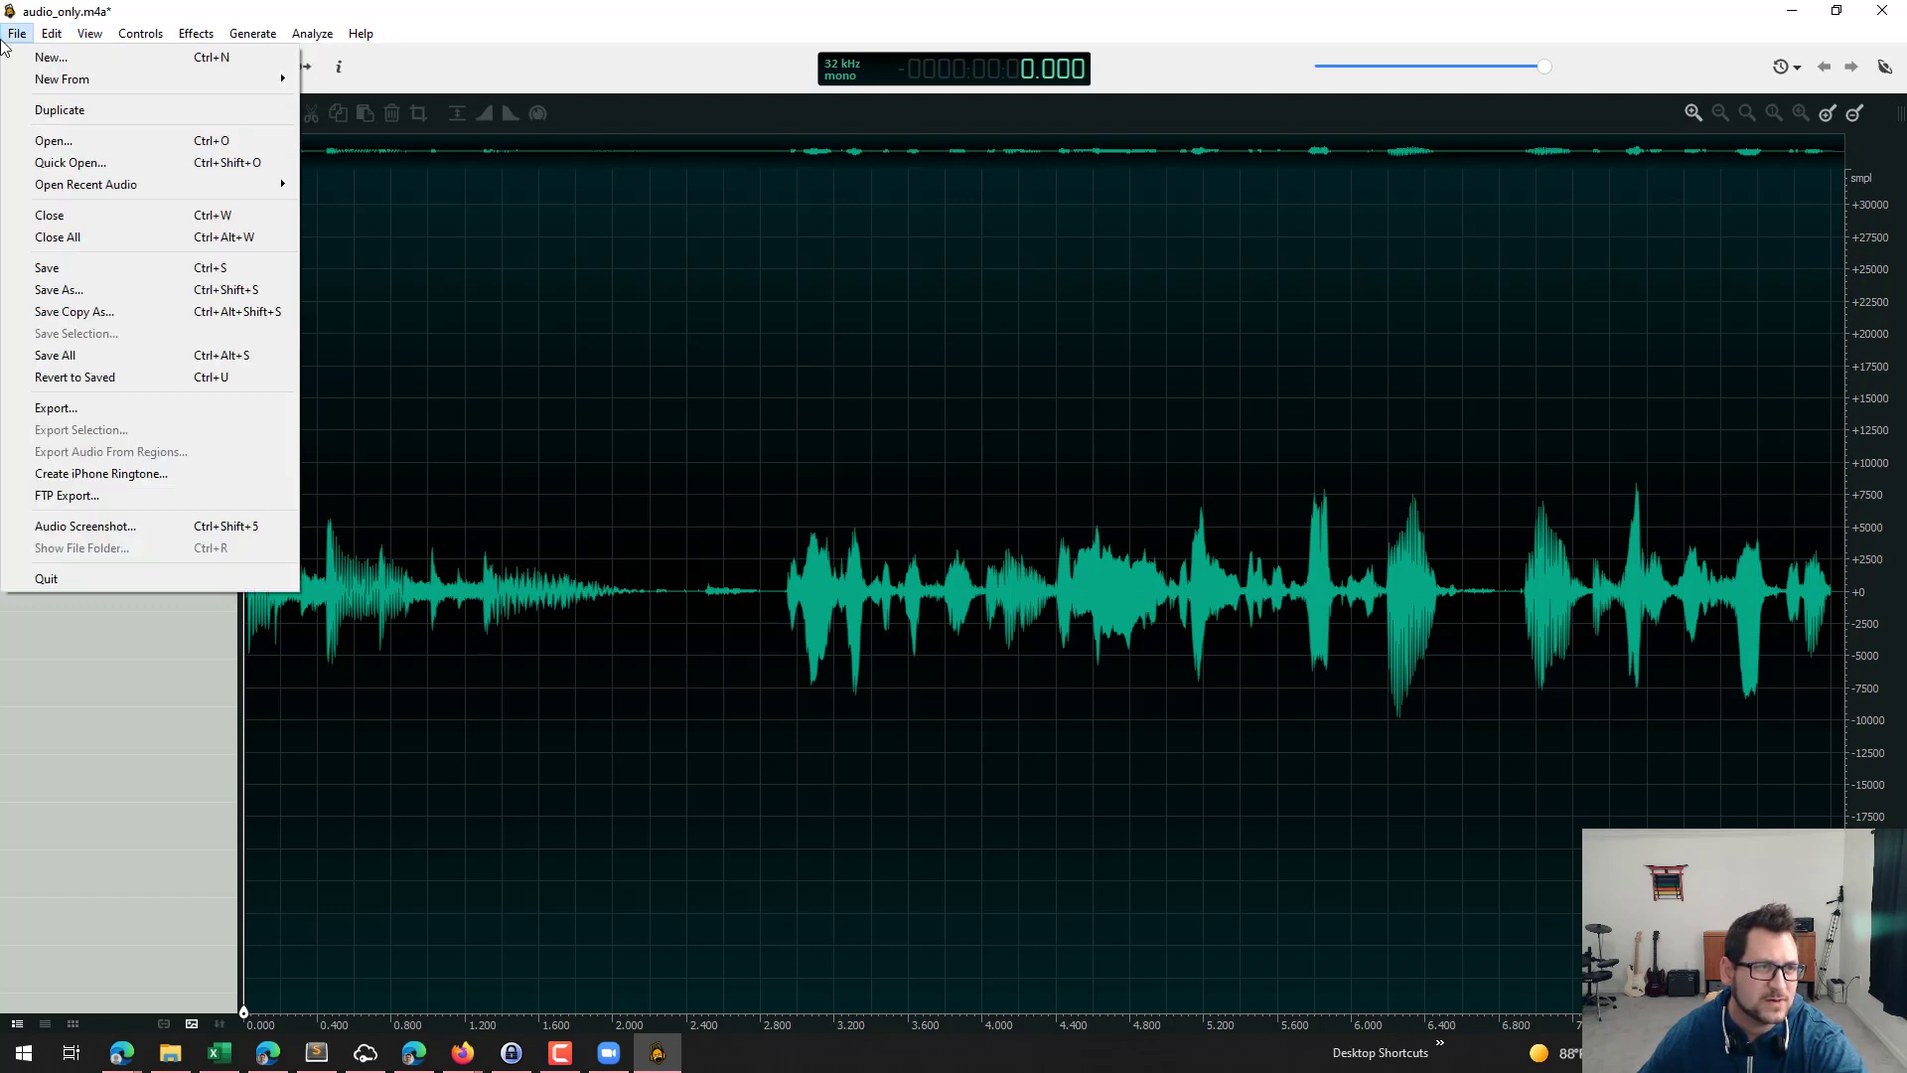
pyautogui.click(83, 298)
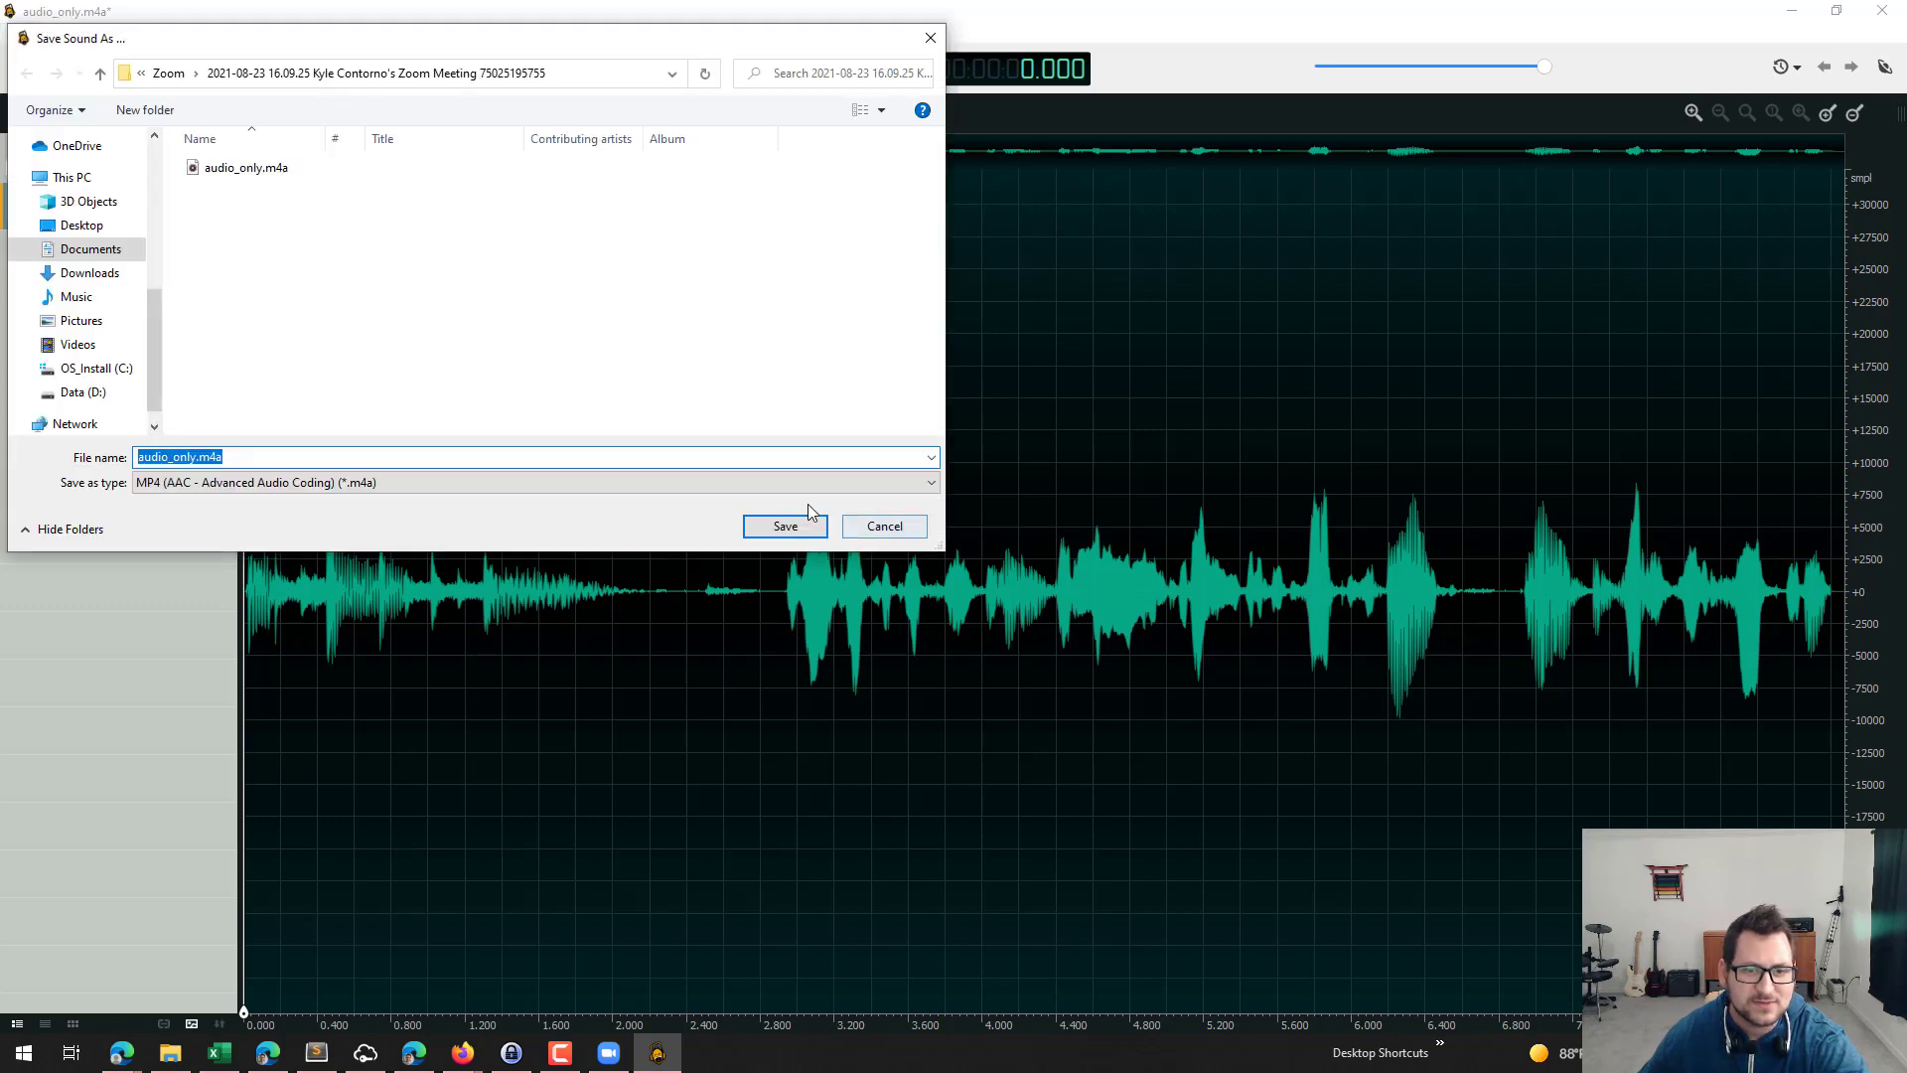
pyautogui.click(767, 482)
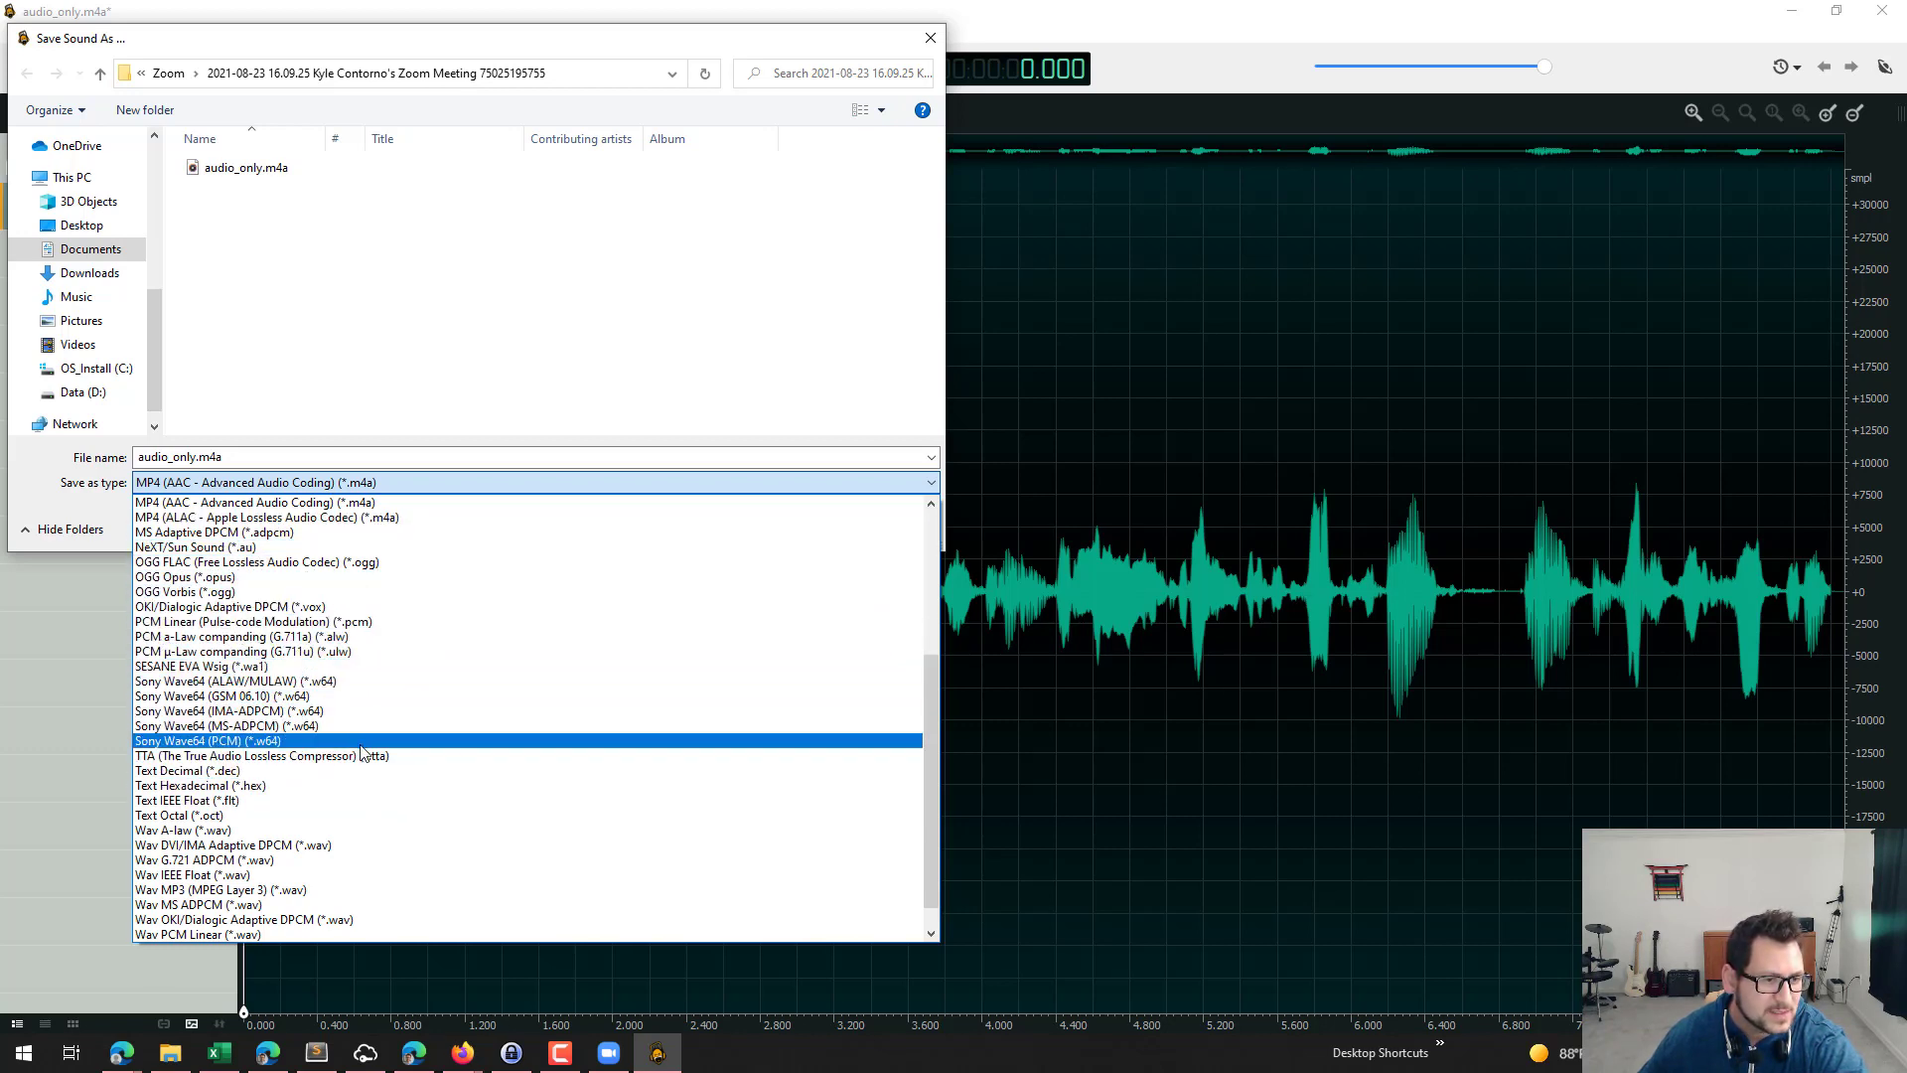
pyautogui.scroll(-1, 444, 781)
pyautogui.scroll(7, 443, 781)
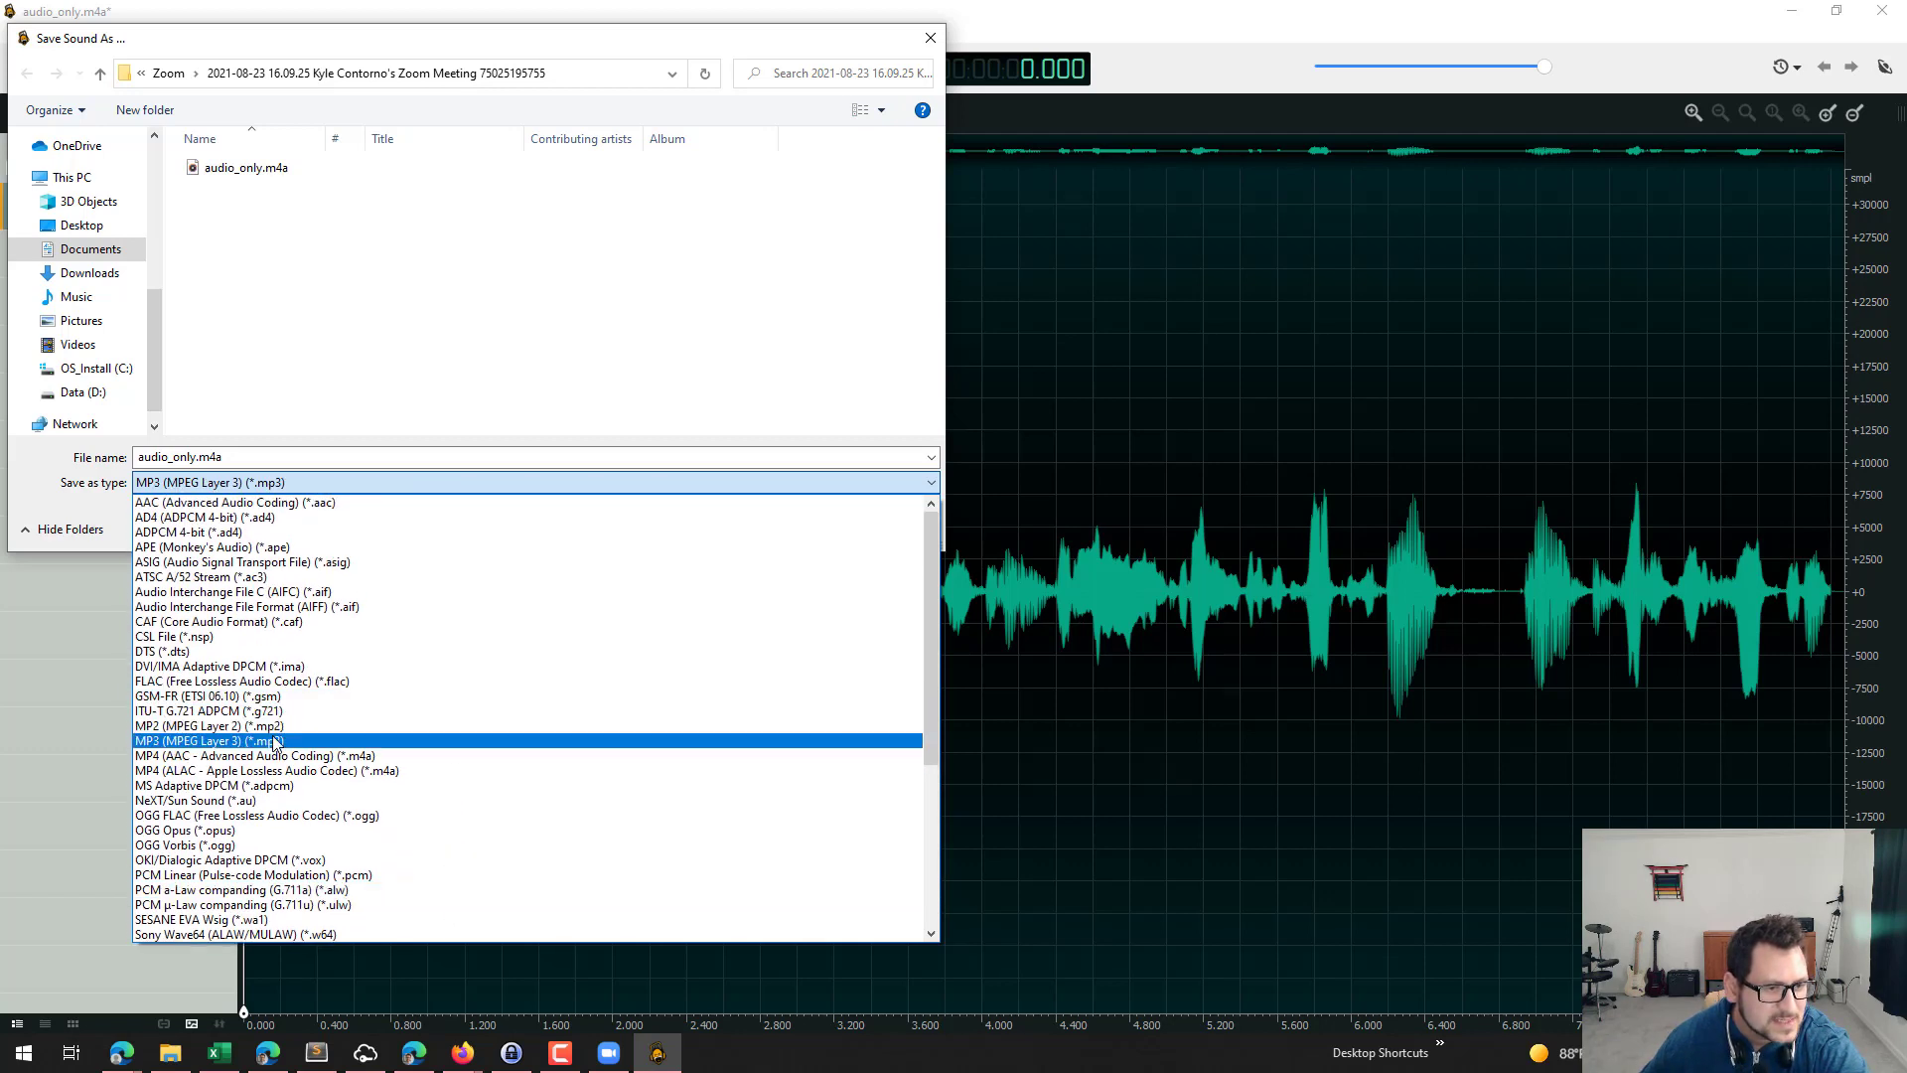
pyautogui.click(276, 741)
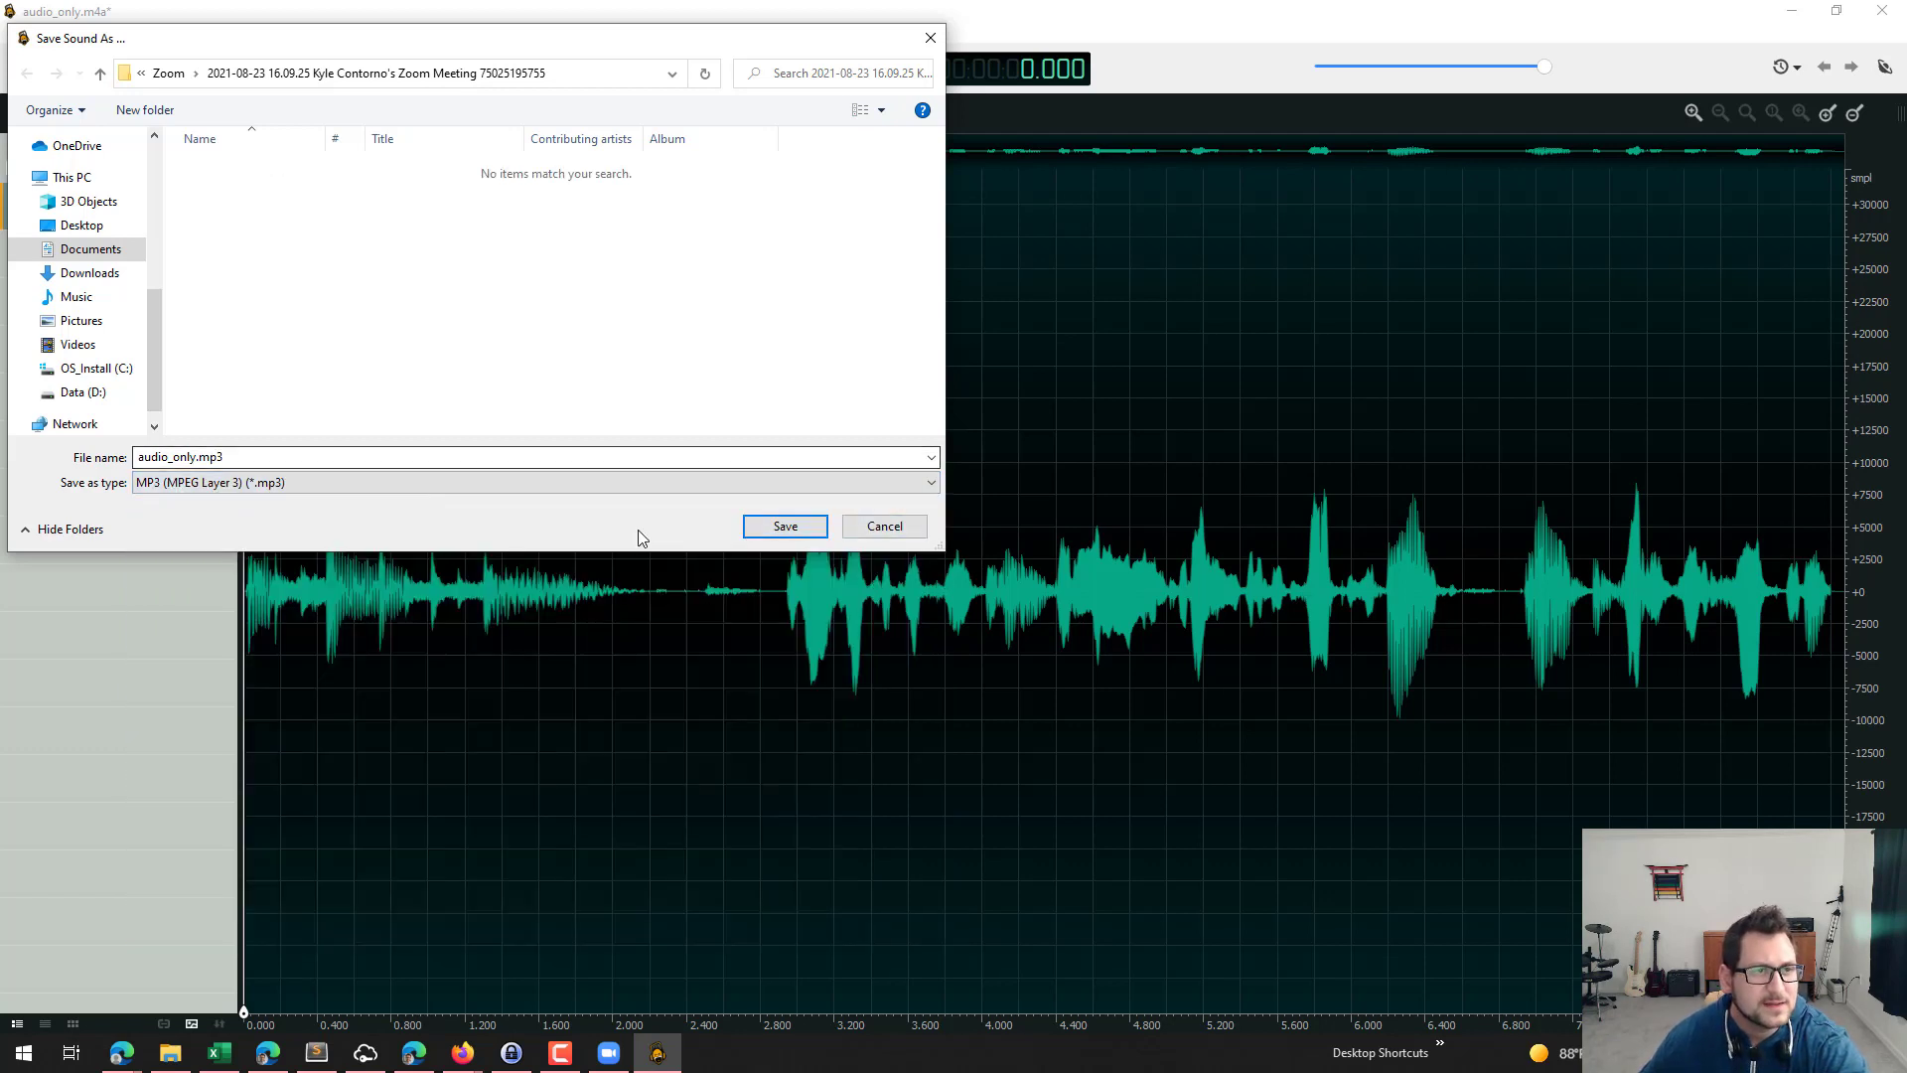
pyautogui.click(886, 534)
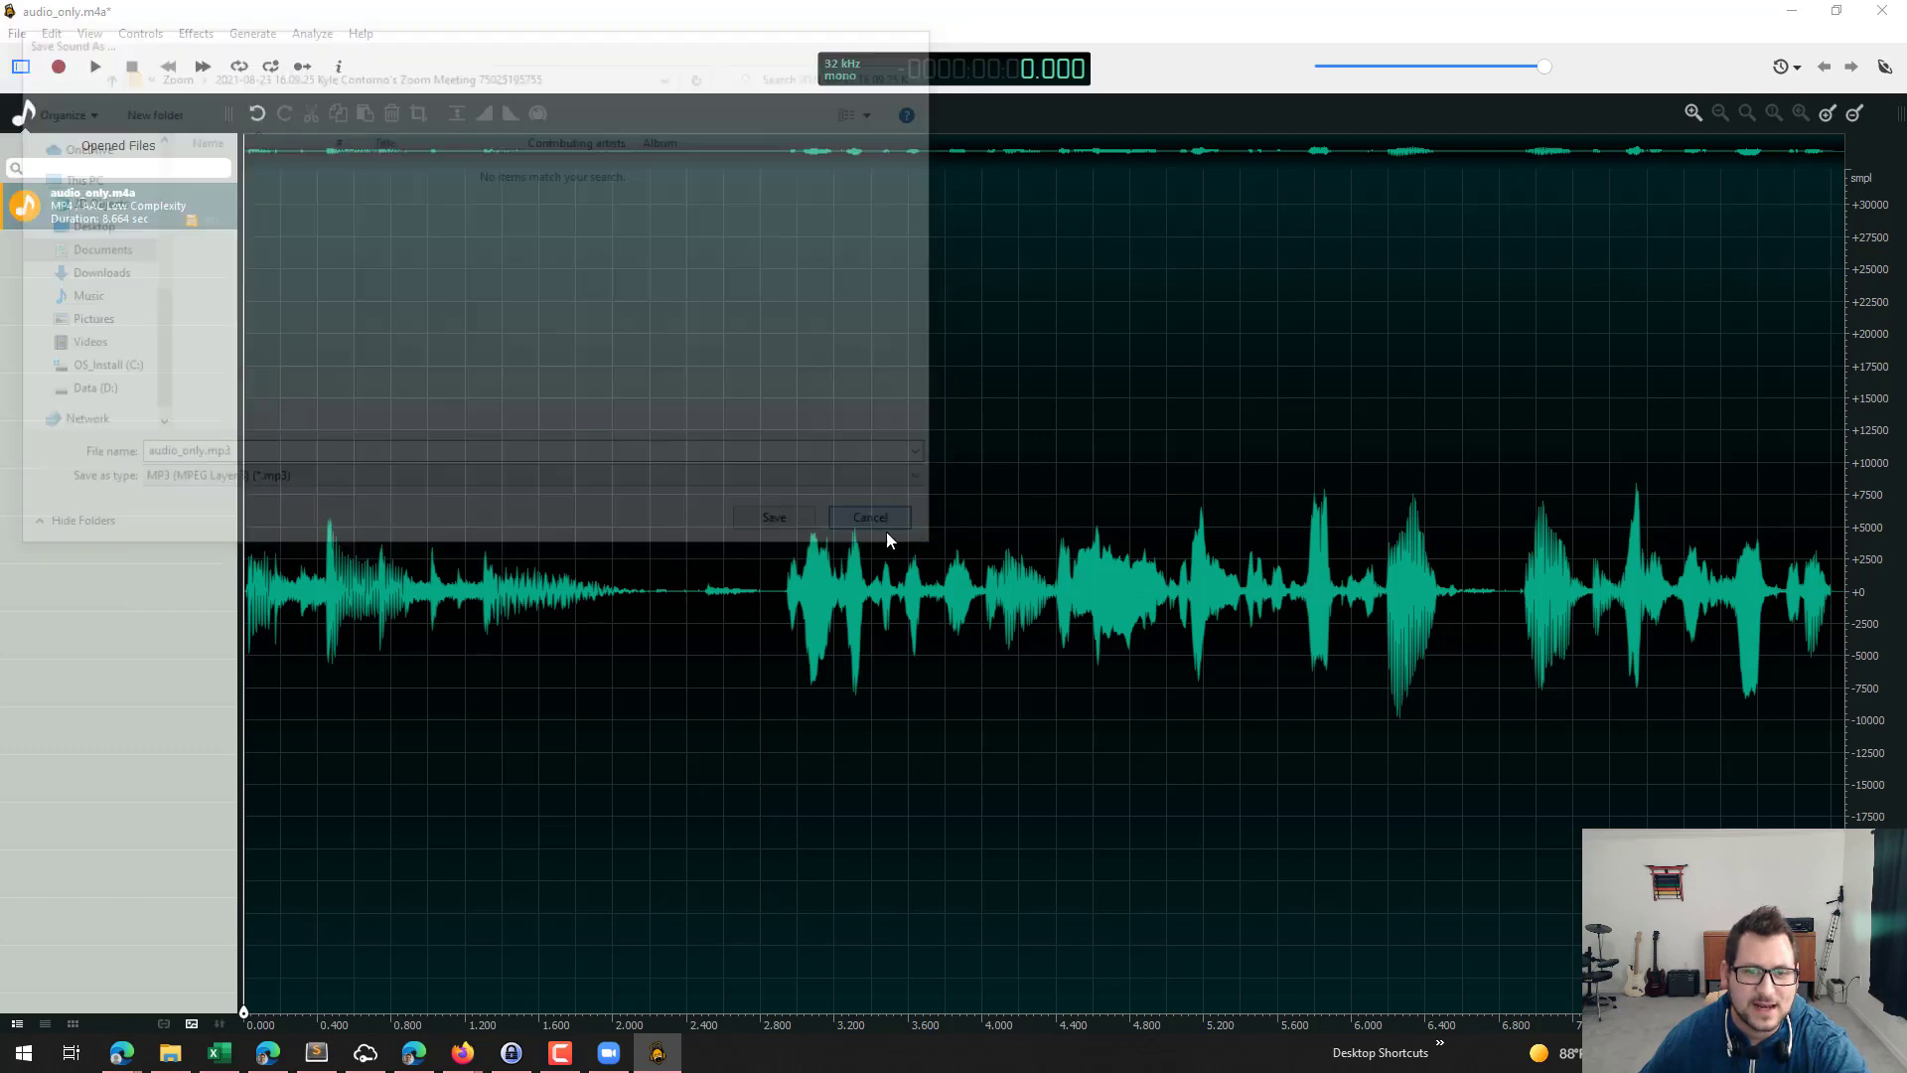